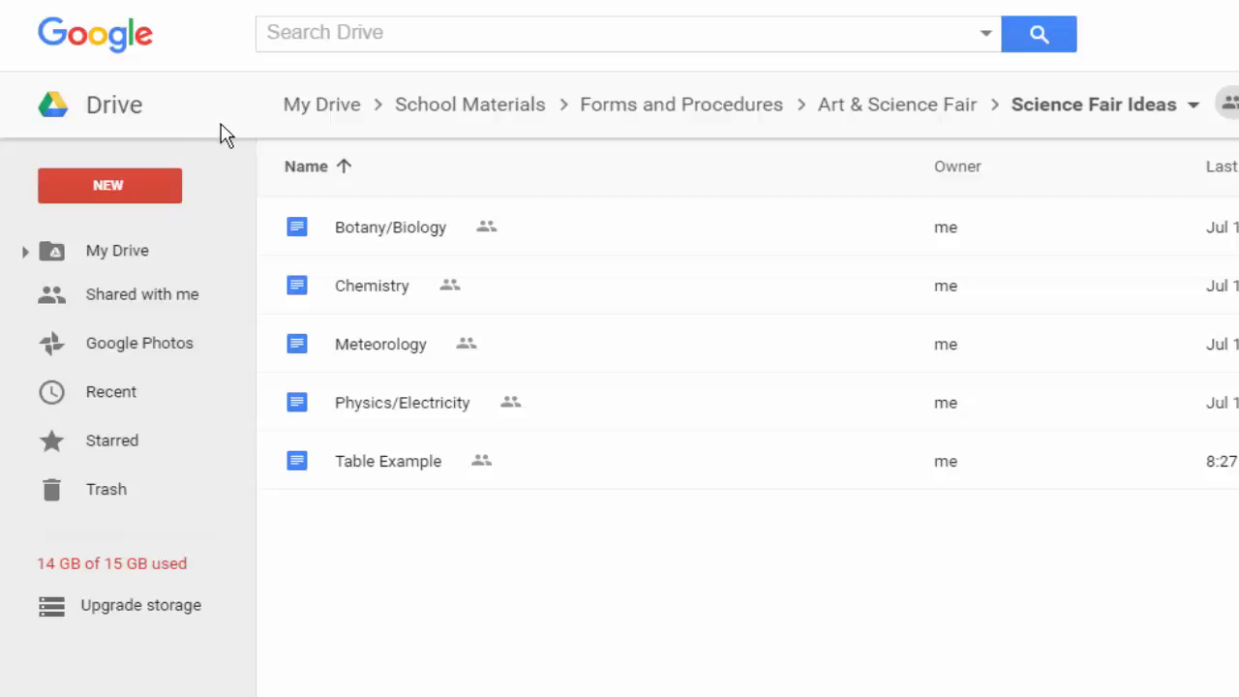
Create a new Google Sheets spreadsheet in the shared Science Fair Ideas folder, accepting the folder's sharing permissions
click(102, 192)
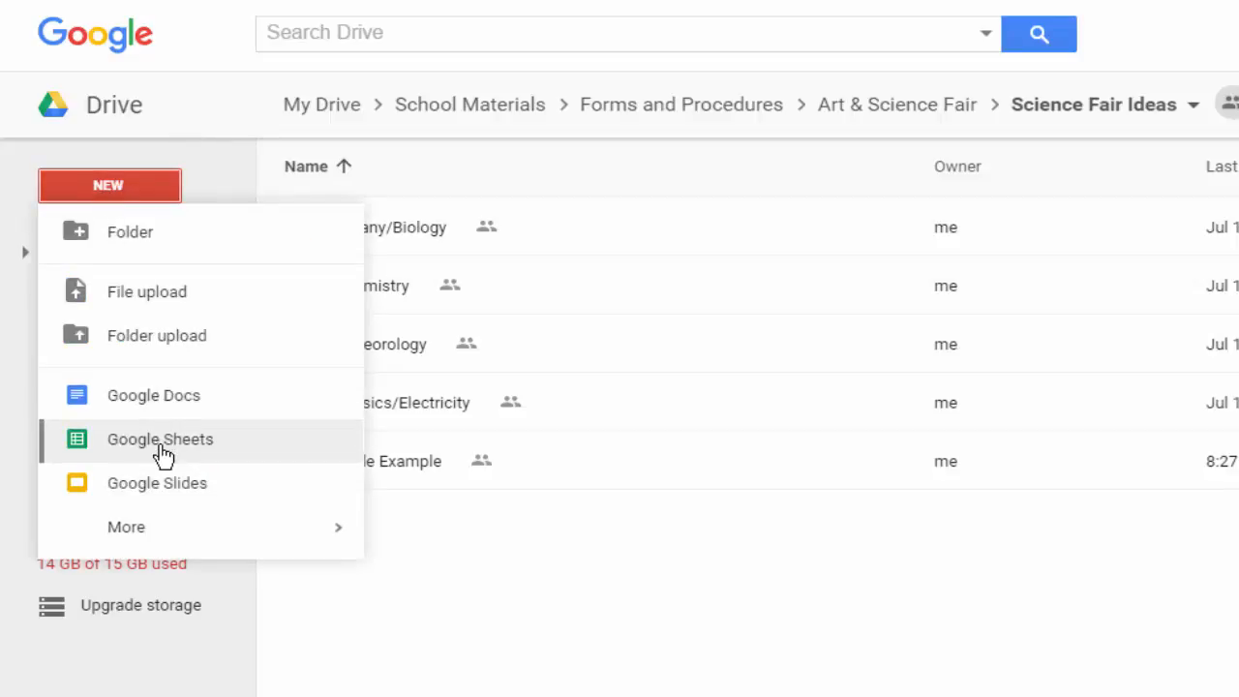
click(162, 453)
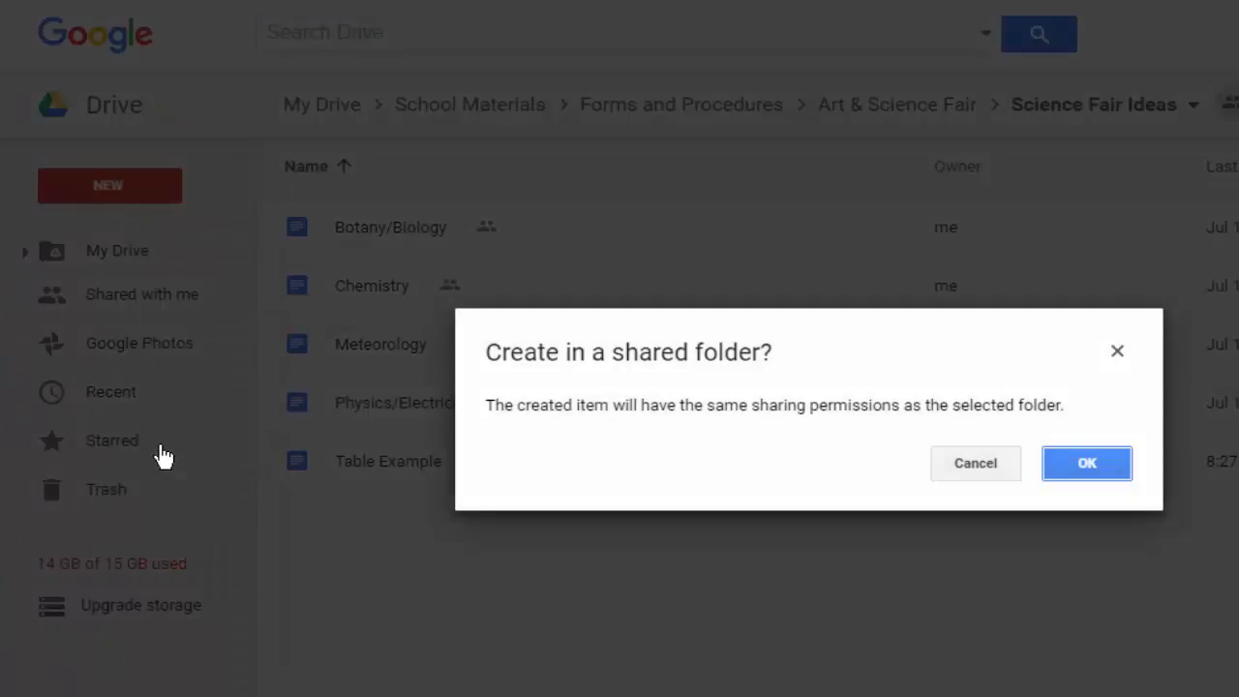
click(1121, 474)
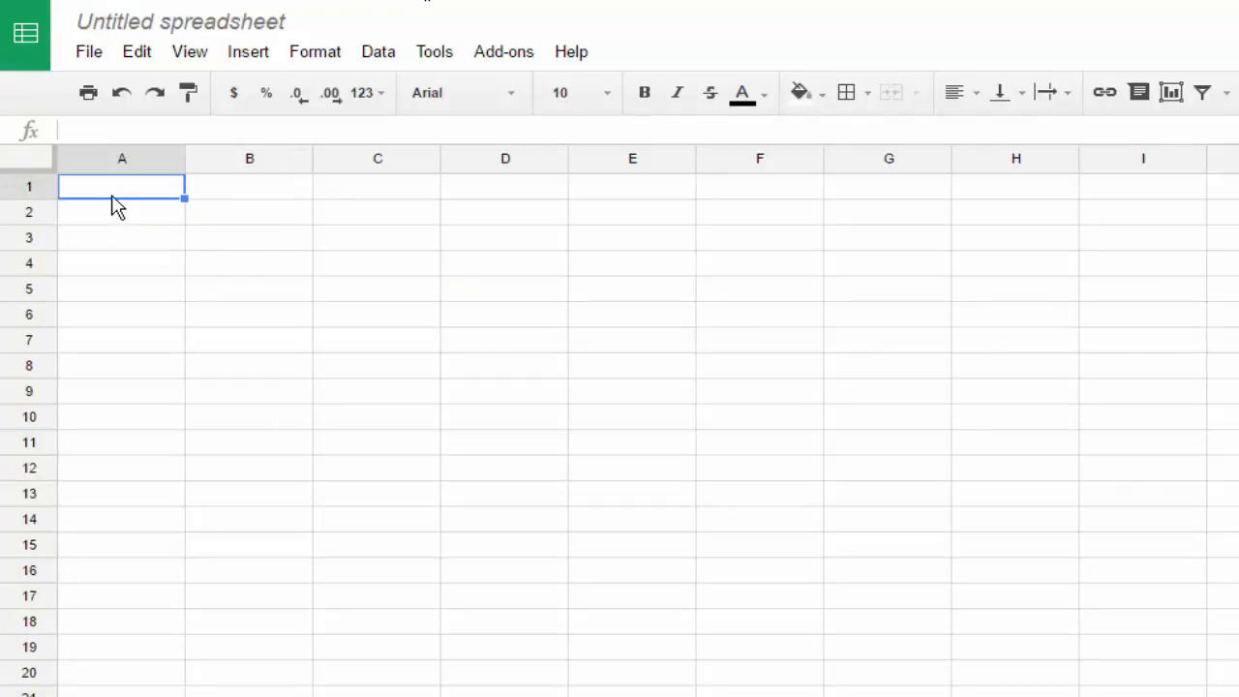
click(126, 159)
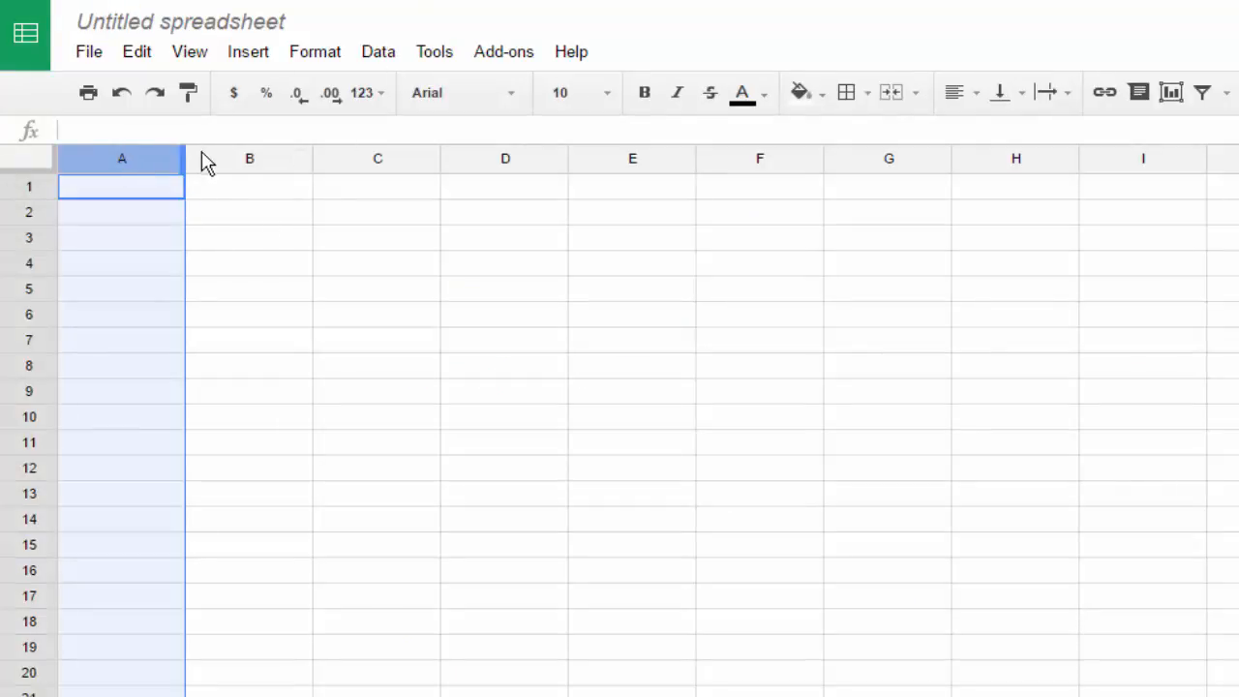
click(235, 160)
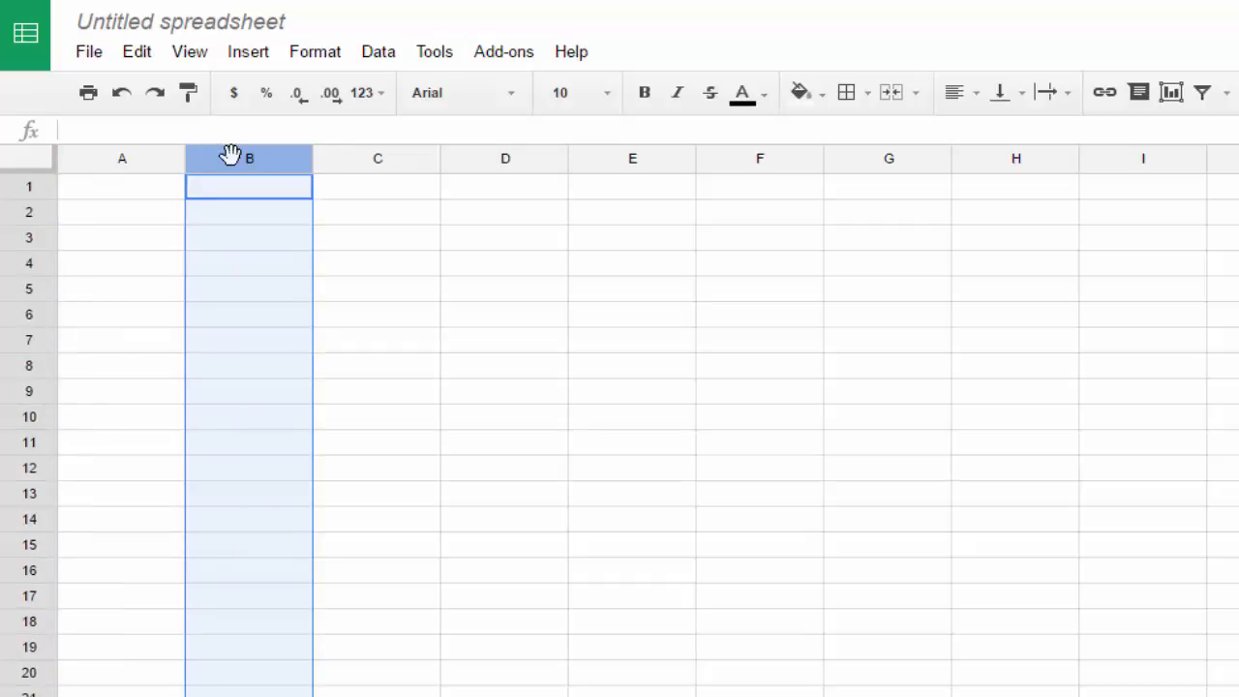
click(117, 159)
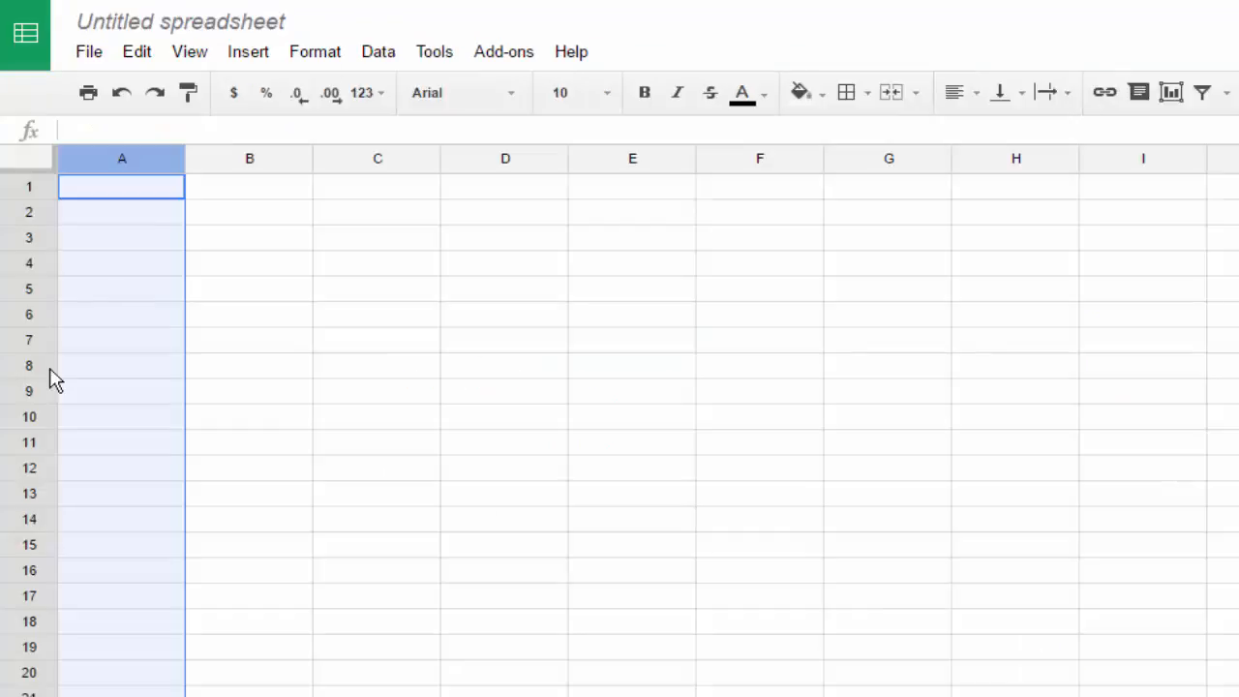
Enter the label No Light in cell A1 and its average plant height, 10.5, in B1
click(86, 194)
text(No Li)
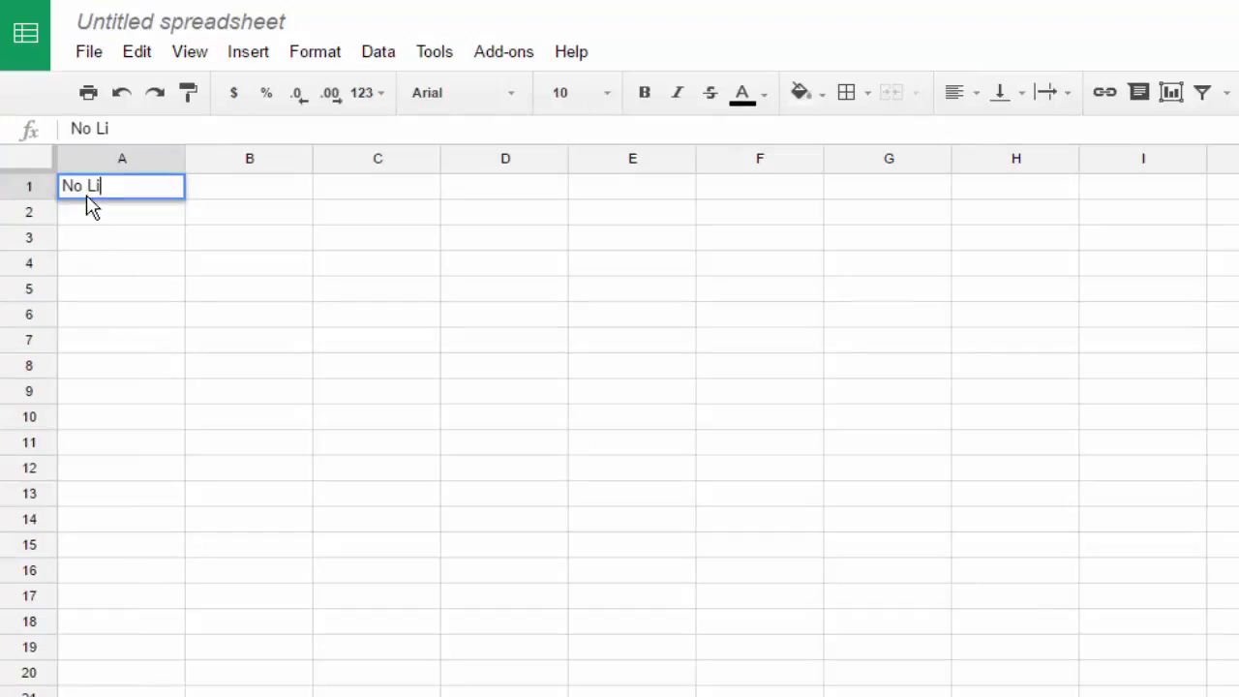
text(ght)
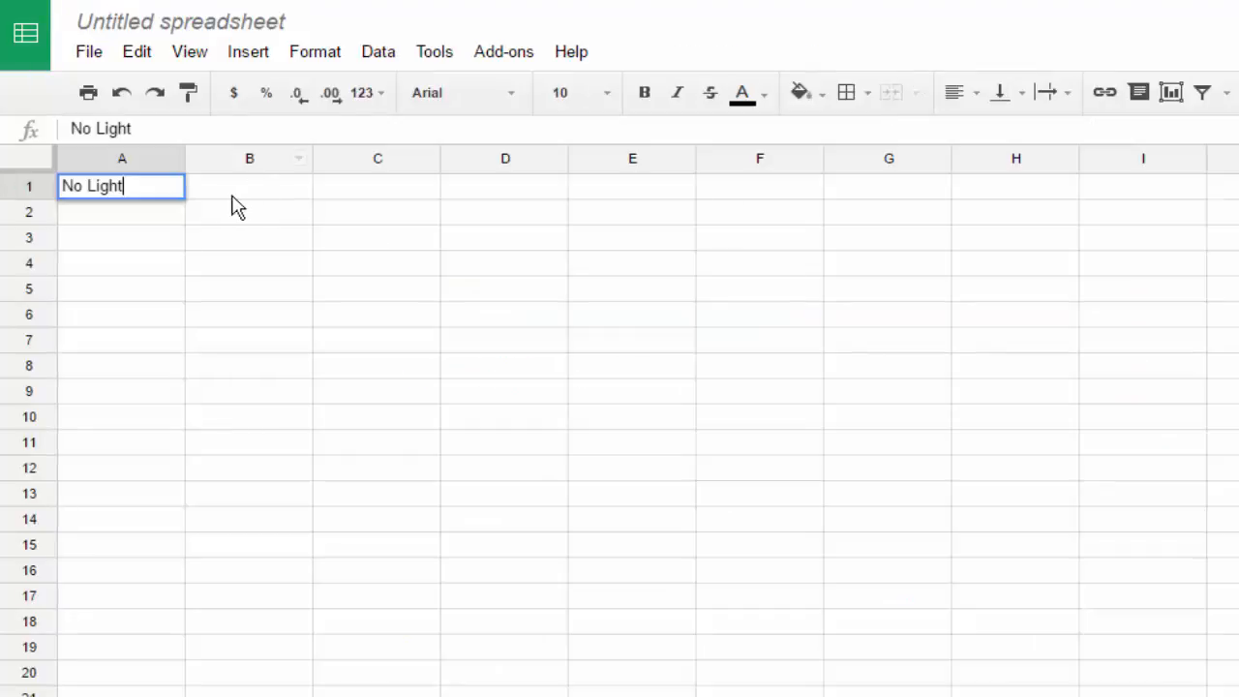
click(232, 199)
text(1)
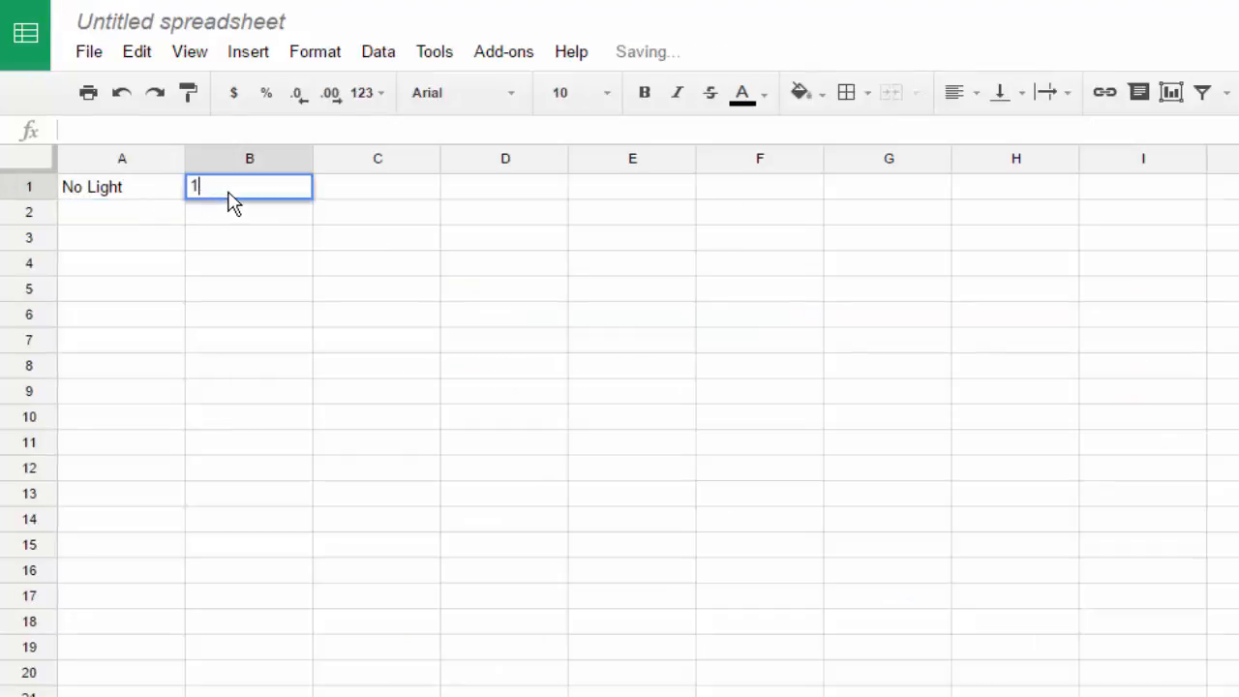
text(0.5)
key(Return)
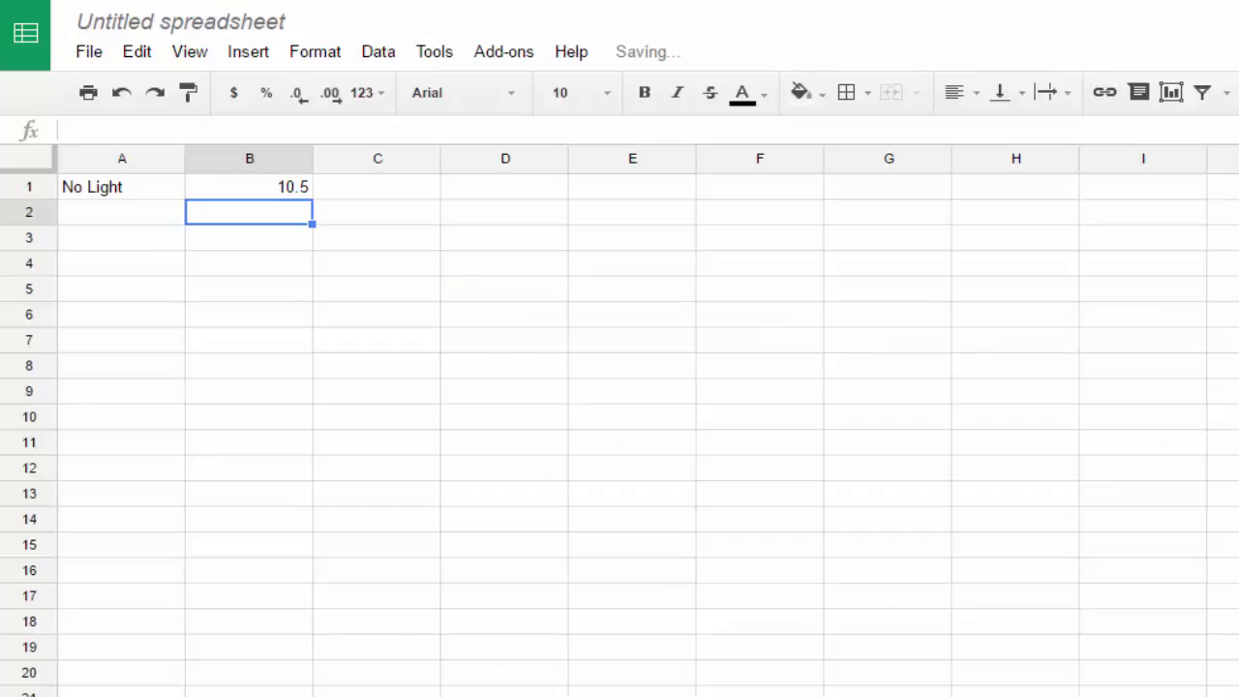
Enter the label Sunlight in cell A2 and its average plant height, 27.5, in B2
click(132, 219)
text(uunlight)
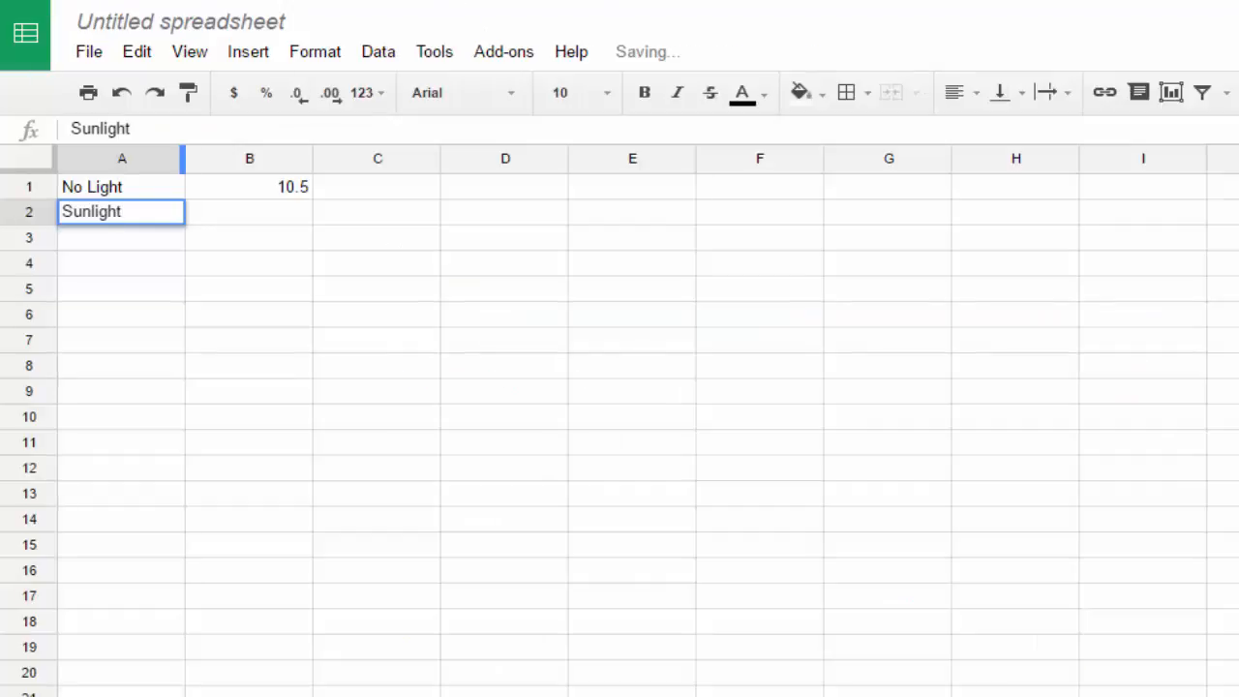
click(290, 214)
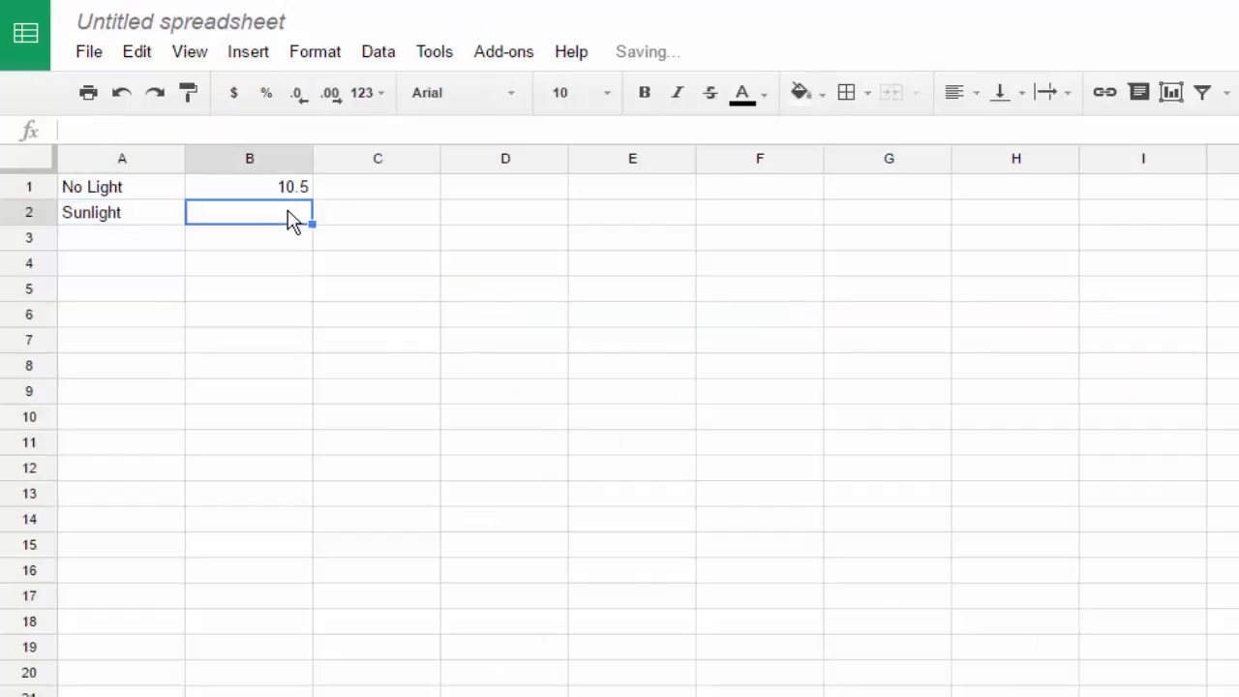
text(27.5)
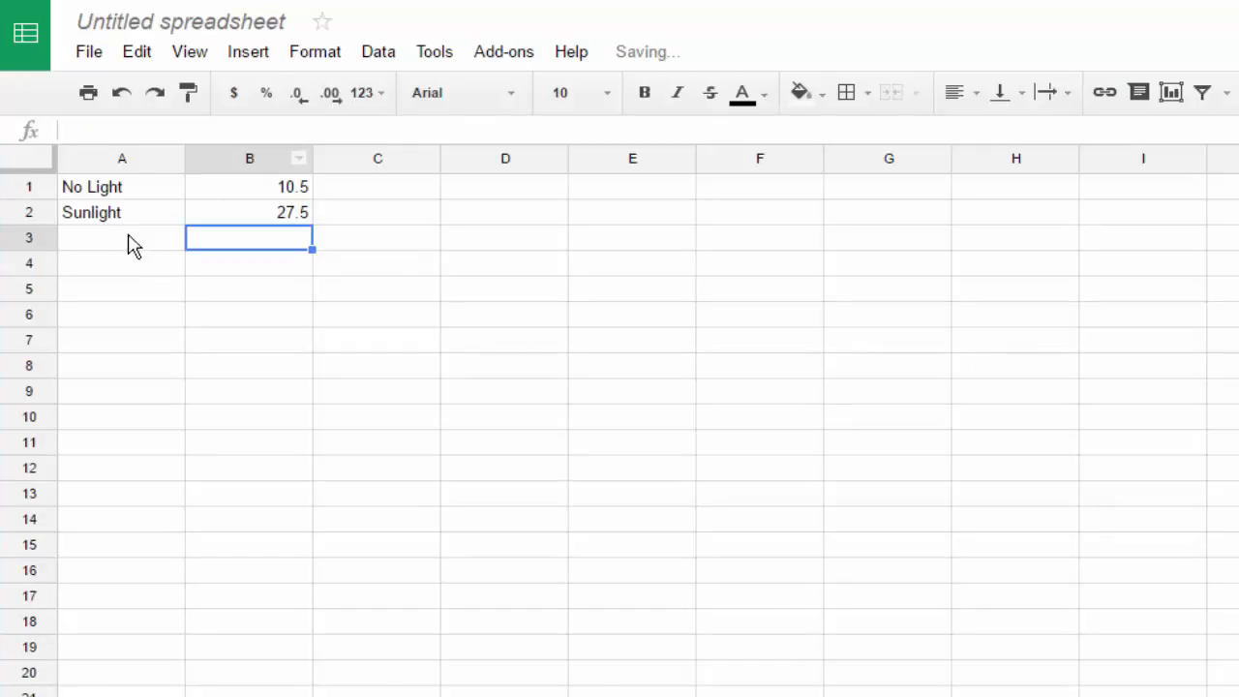
Enter the label Light Bulb in cell A3 and its average plant height, 21.5, in B3
click(133, 242)
text(Light Bulb)
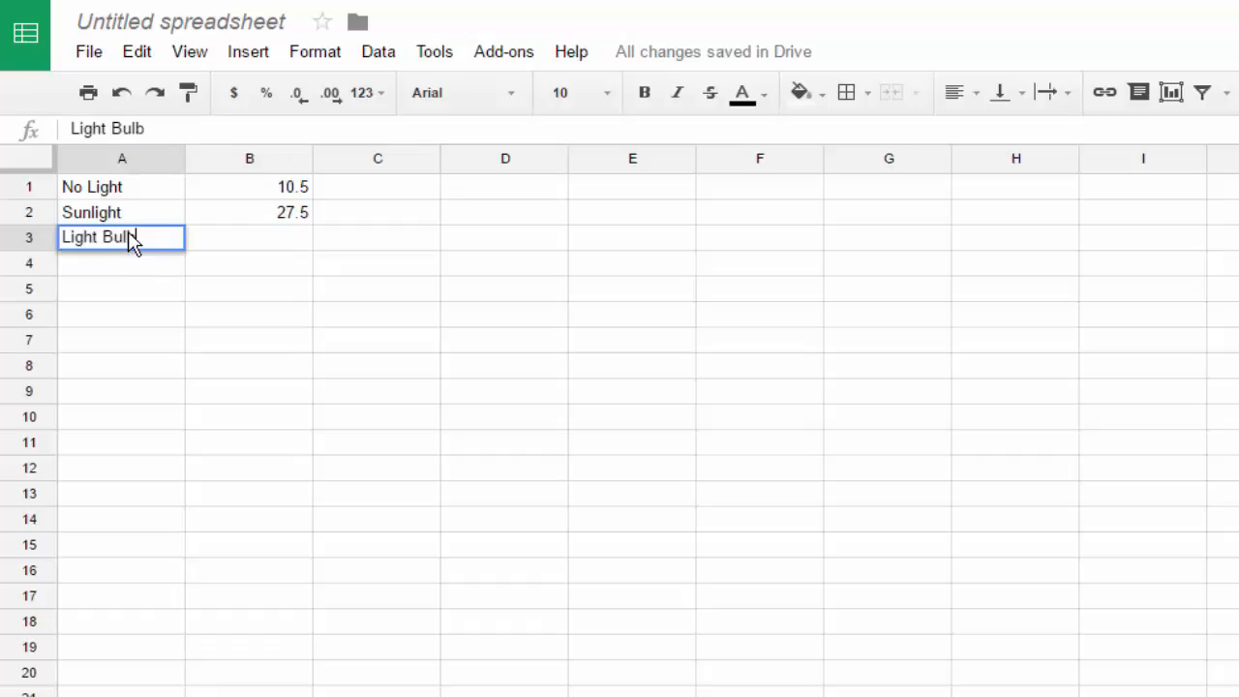
key(Tab)
text(21.5)
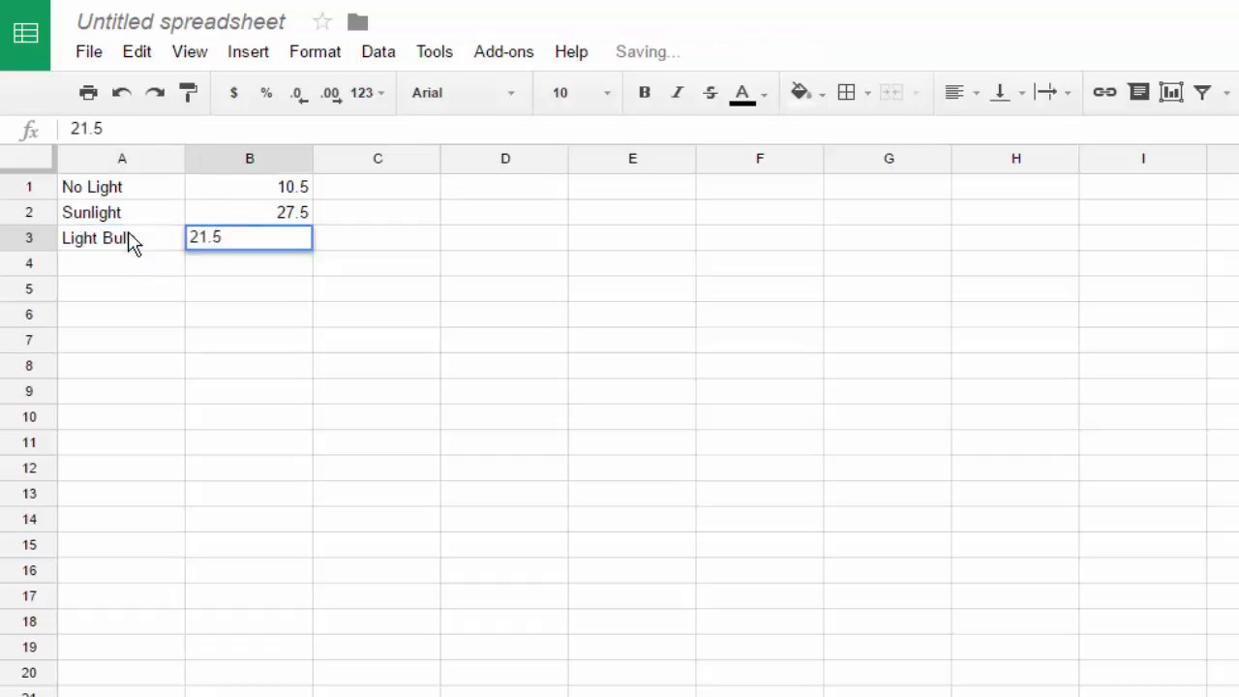
key(Return)
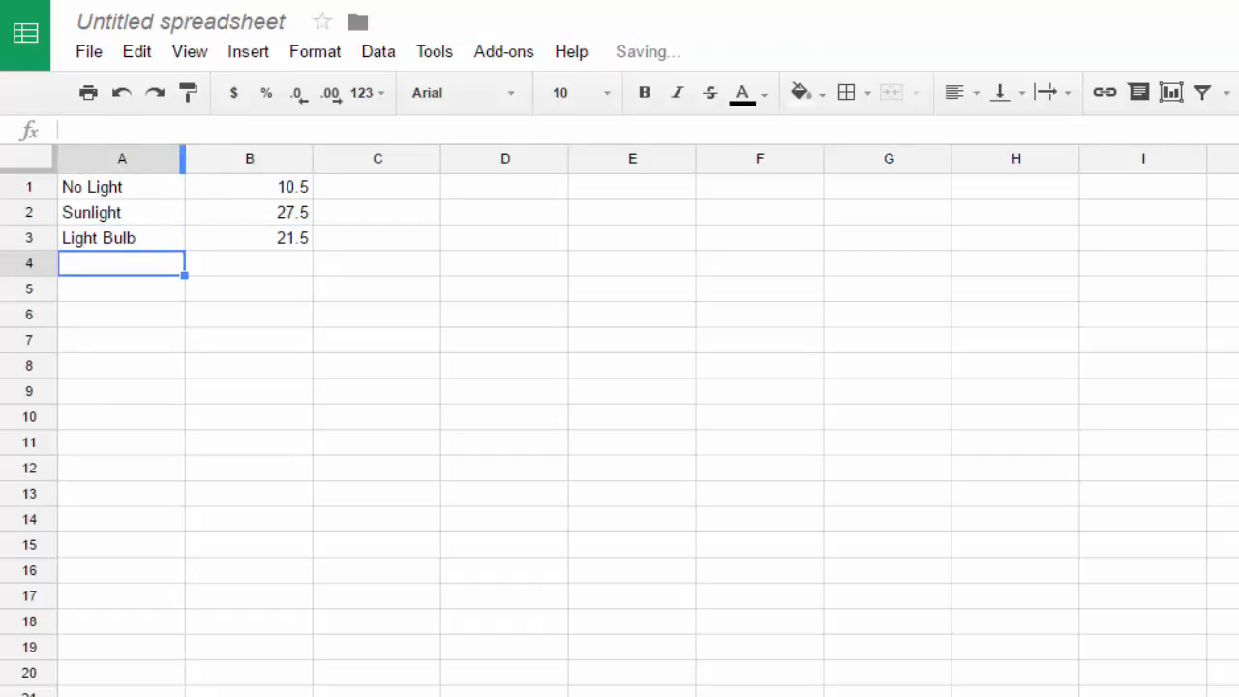
Consult the Table Example document, enter Fluorescent Light in cell A4 of the spreadsheet, and widen column A to fit the label
click(484, 2)
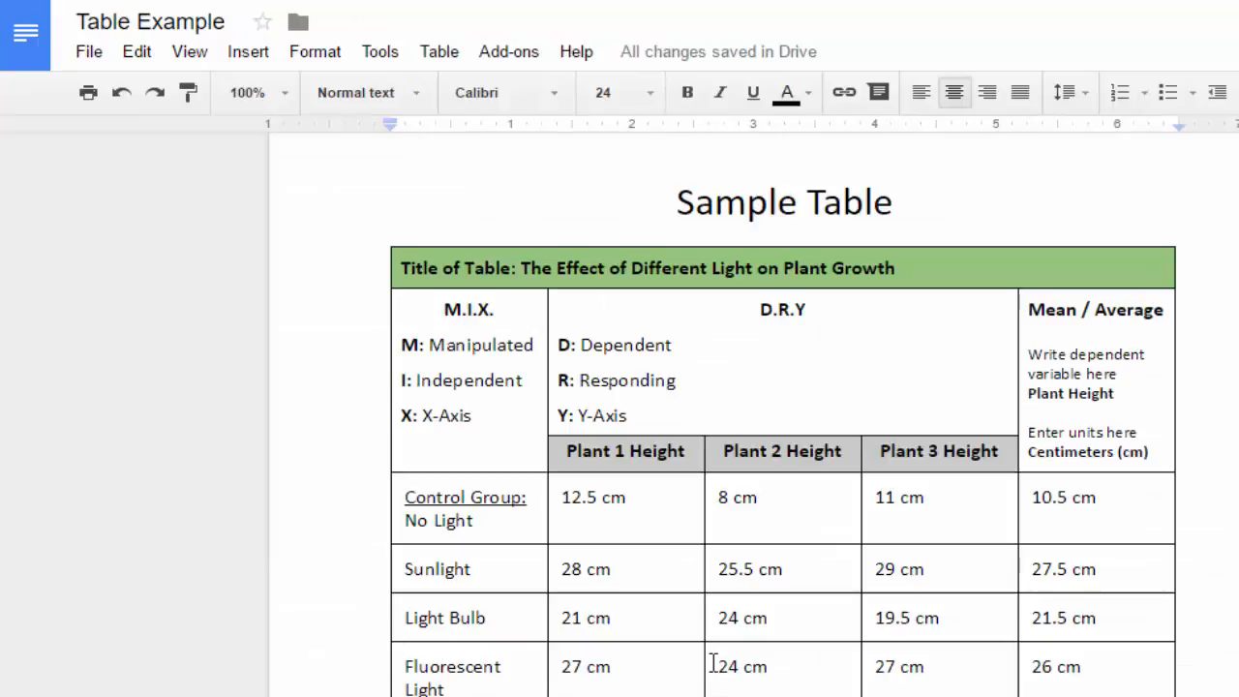
key(ctrl+Tab)
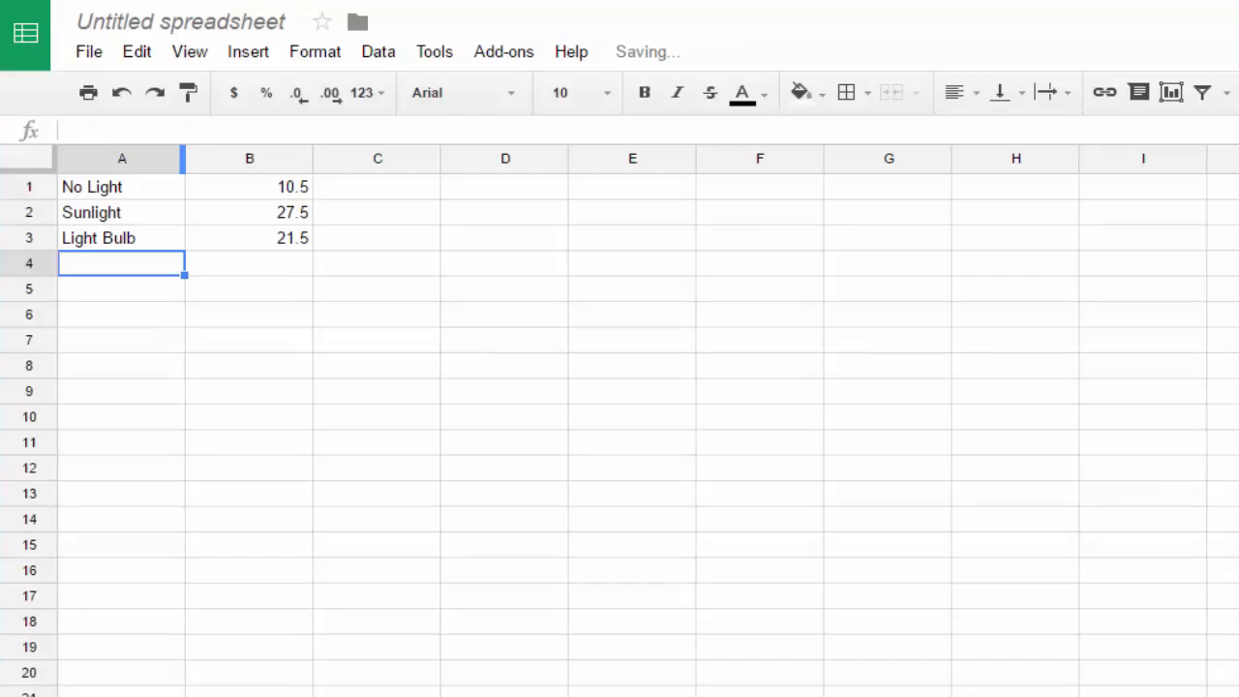
text(Fluorescent L)
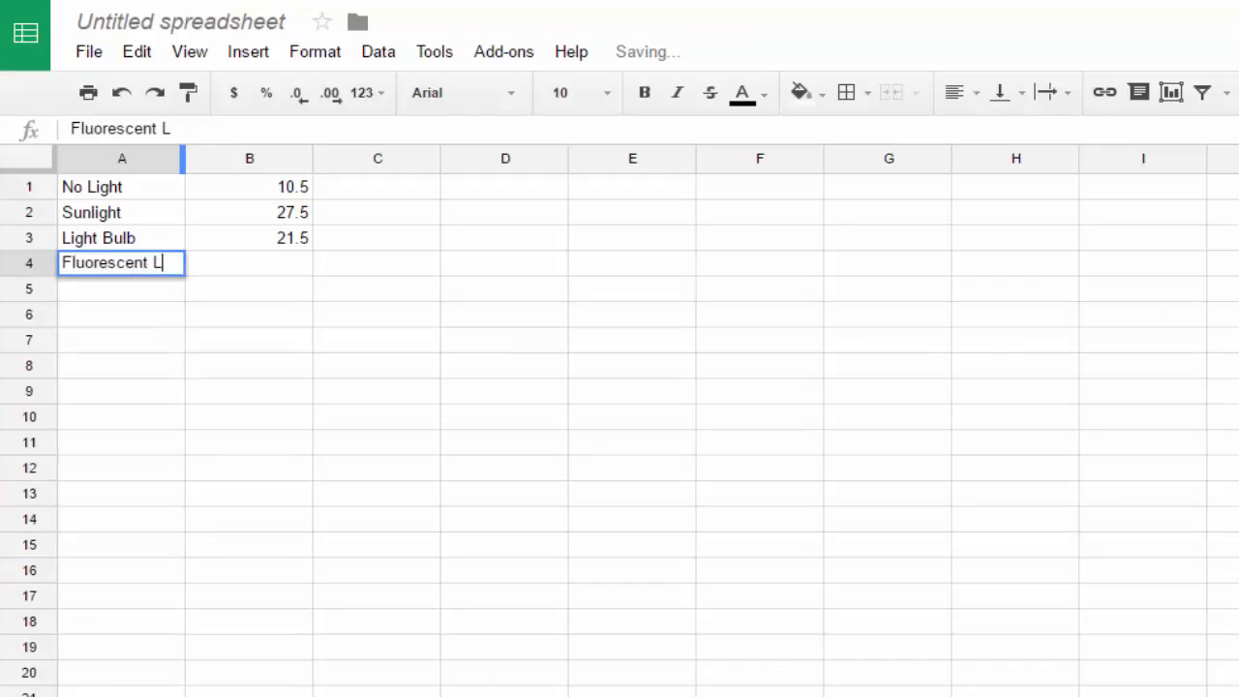
text(ight)
click(329, 338)
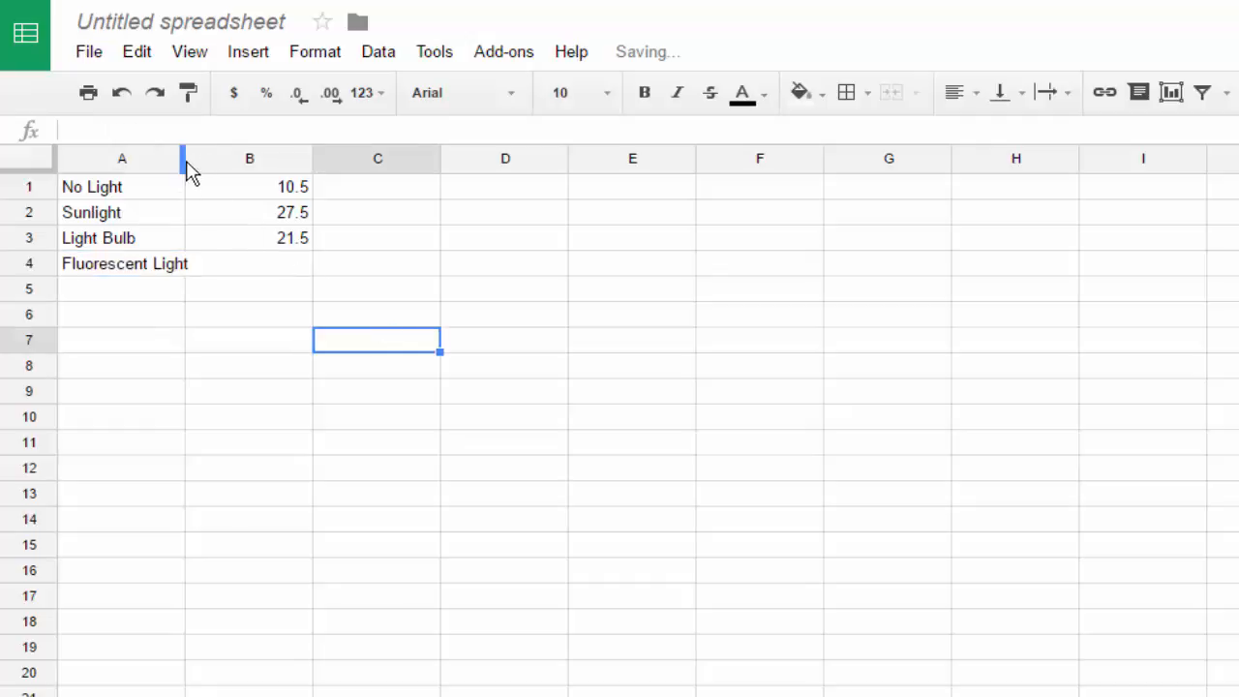
drag(188, 165, 213, 158)
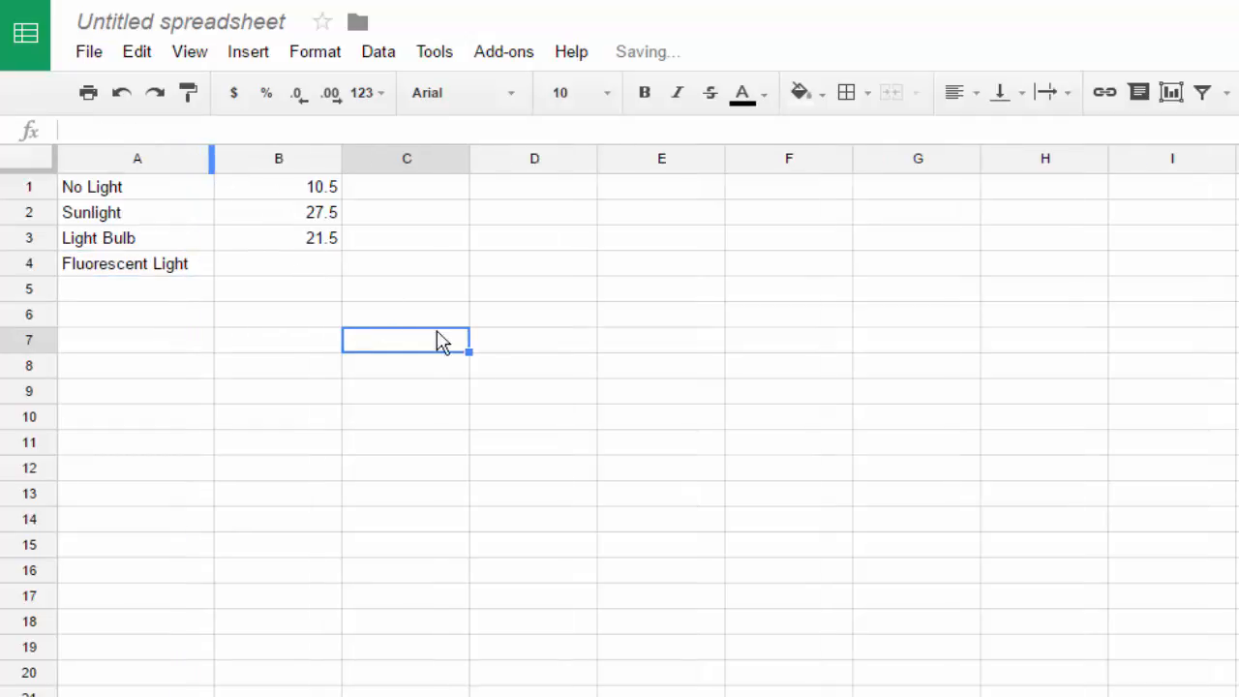
Enter 26 in cell B4 as the average plant height for Fluorescent Light
key(Right)
key(Down)
click(319, 274)
text(2)
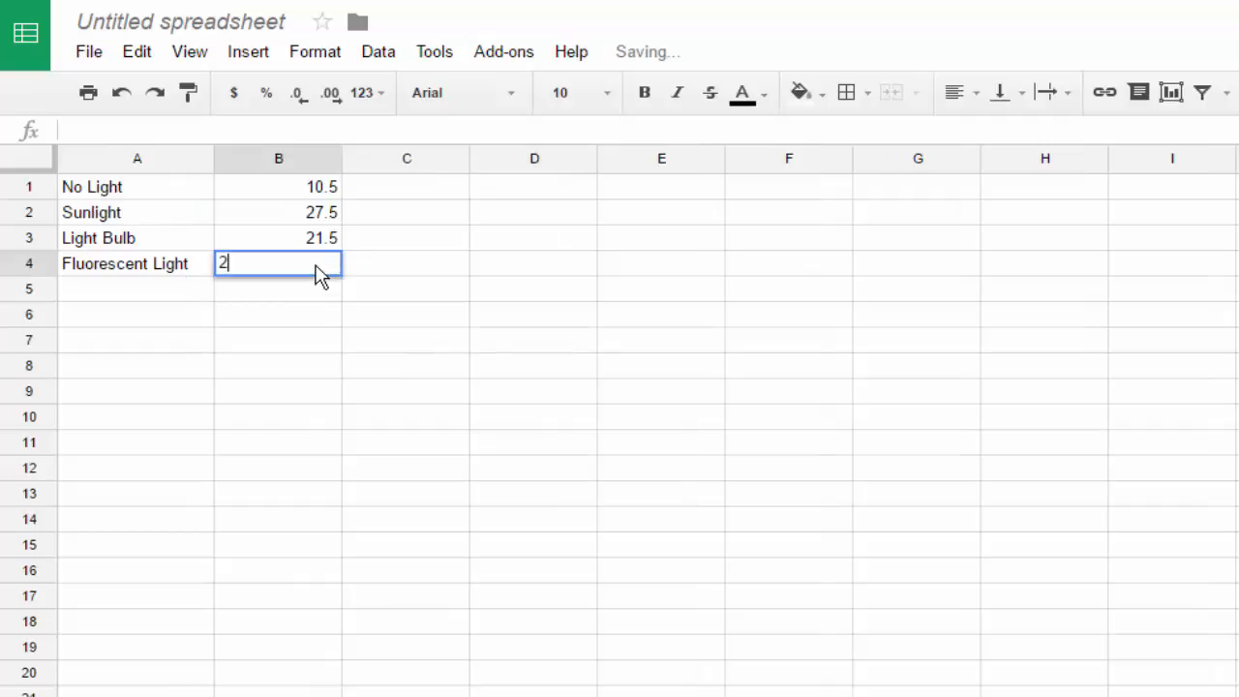
text(6)
key(Return)
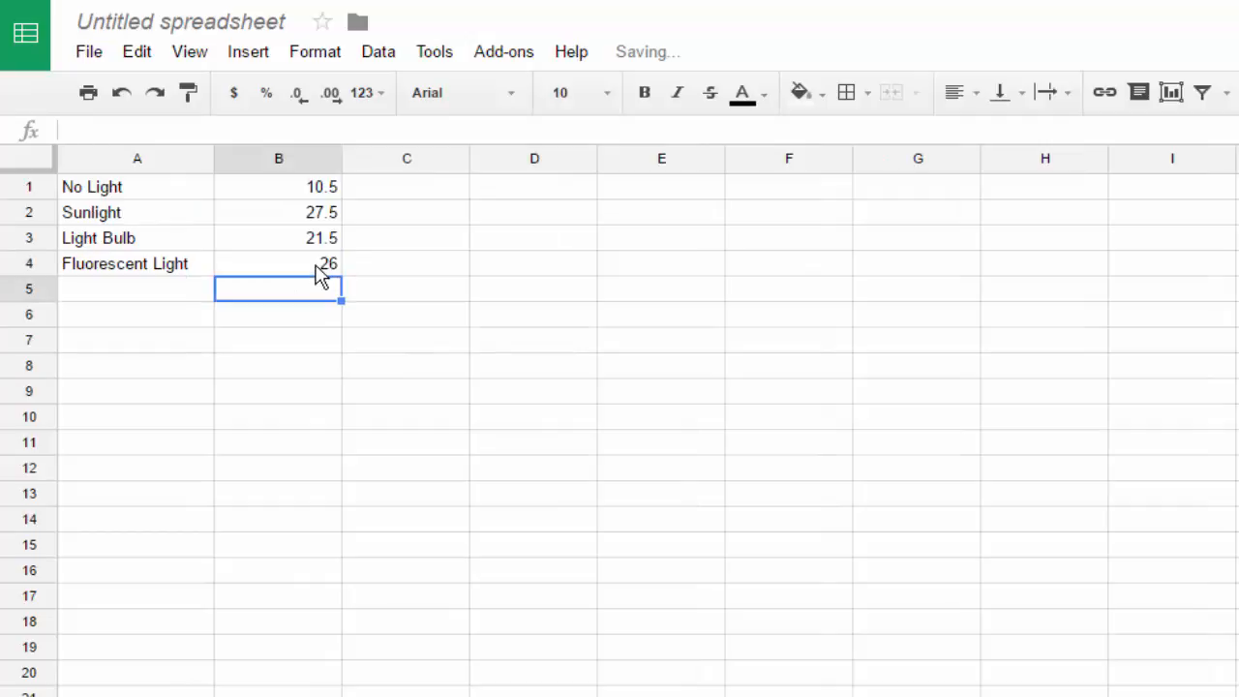
click(329, 449)
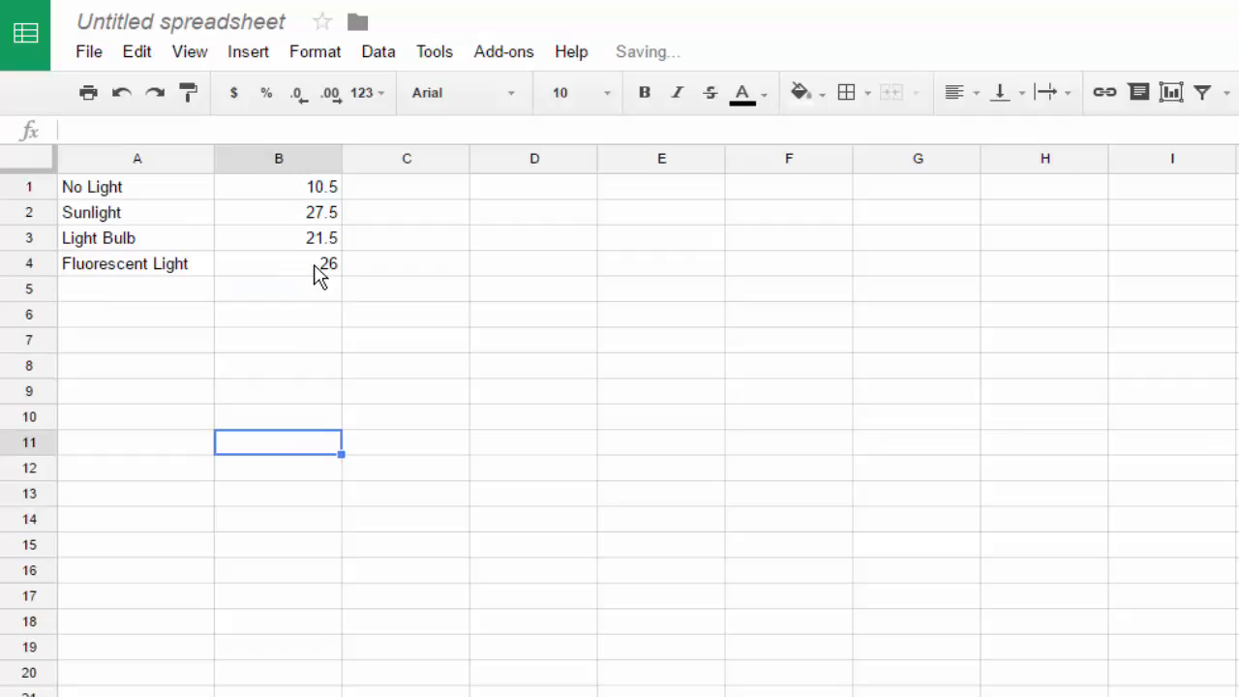
Start a chart from the data in A1:B4, preview the line chart, and choose the recommended column chart
drag(102, 194, 298, 273)
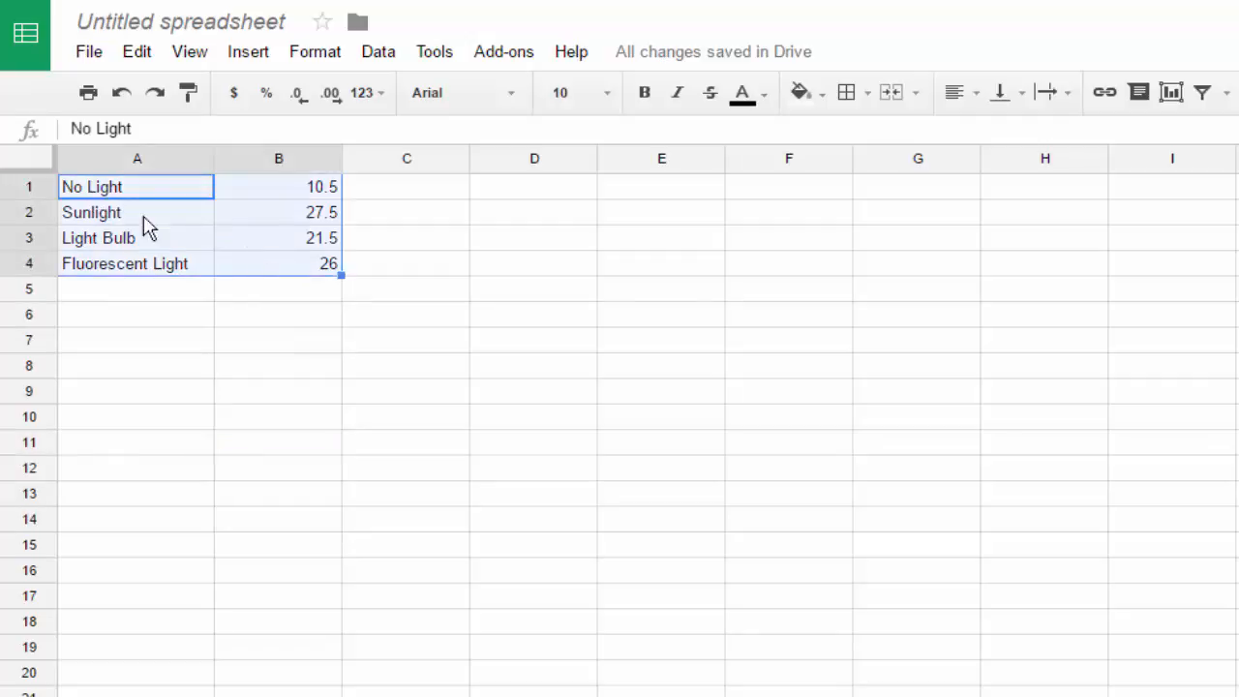
click(247, 58)
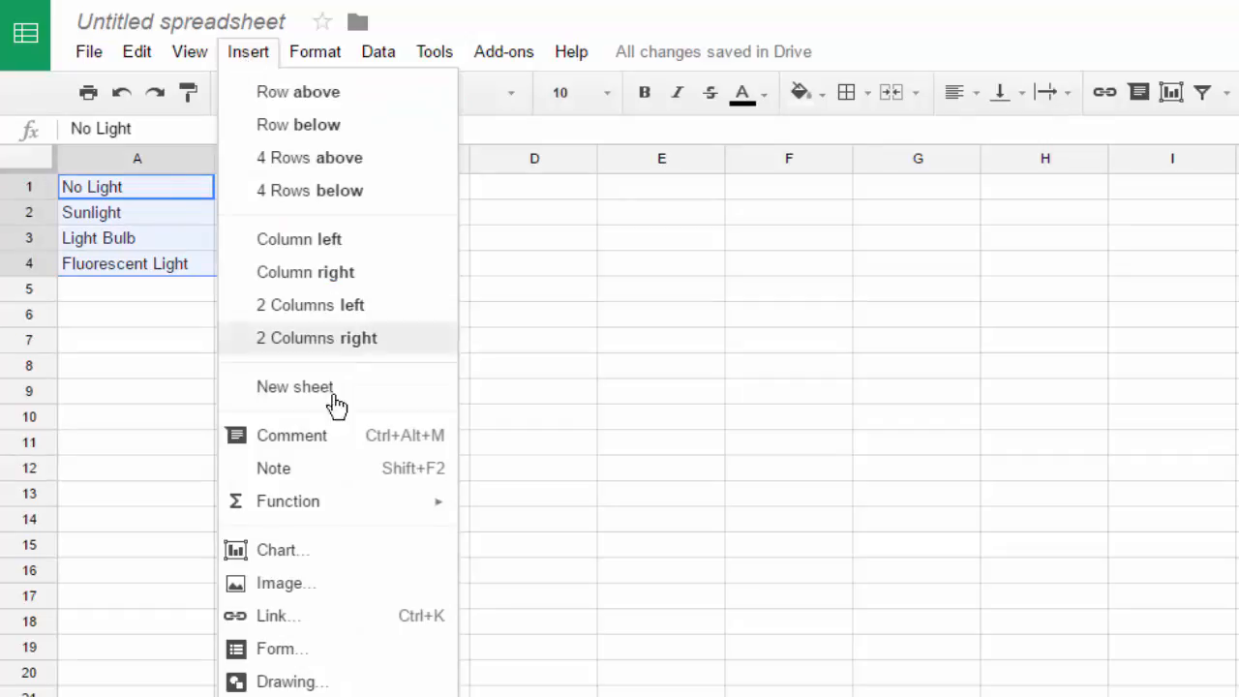
click(296, 550)
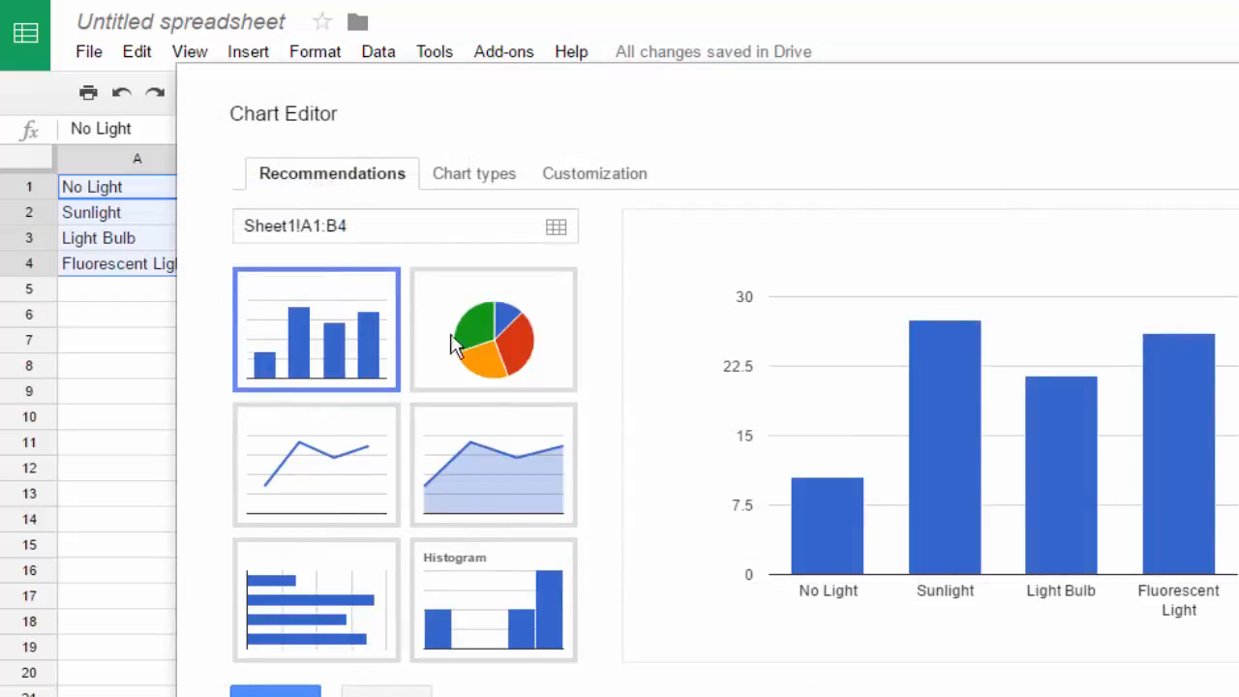
click(322, 467)
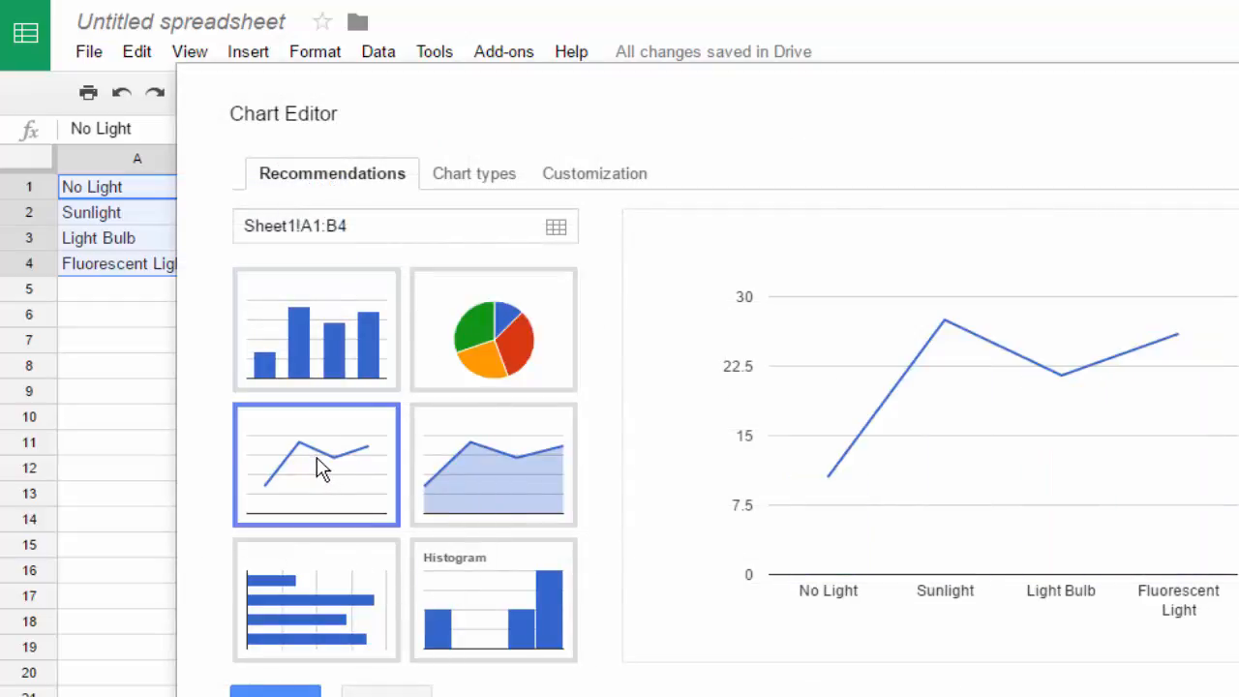
click(311, 344)
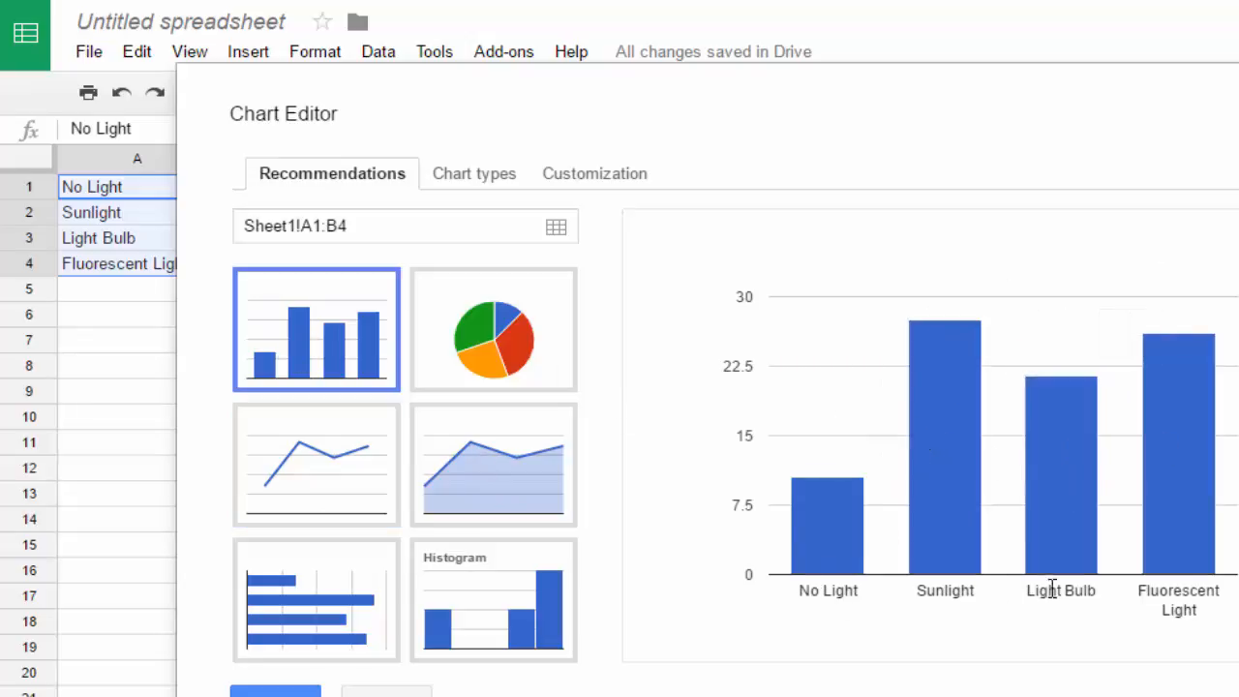
Set the chart title to How Light Affects Plant Growth
mouse_move(910, 448)
click(576, 184)
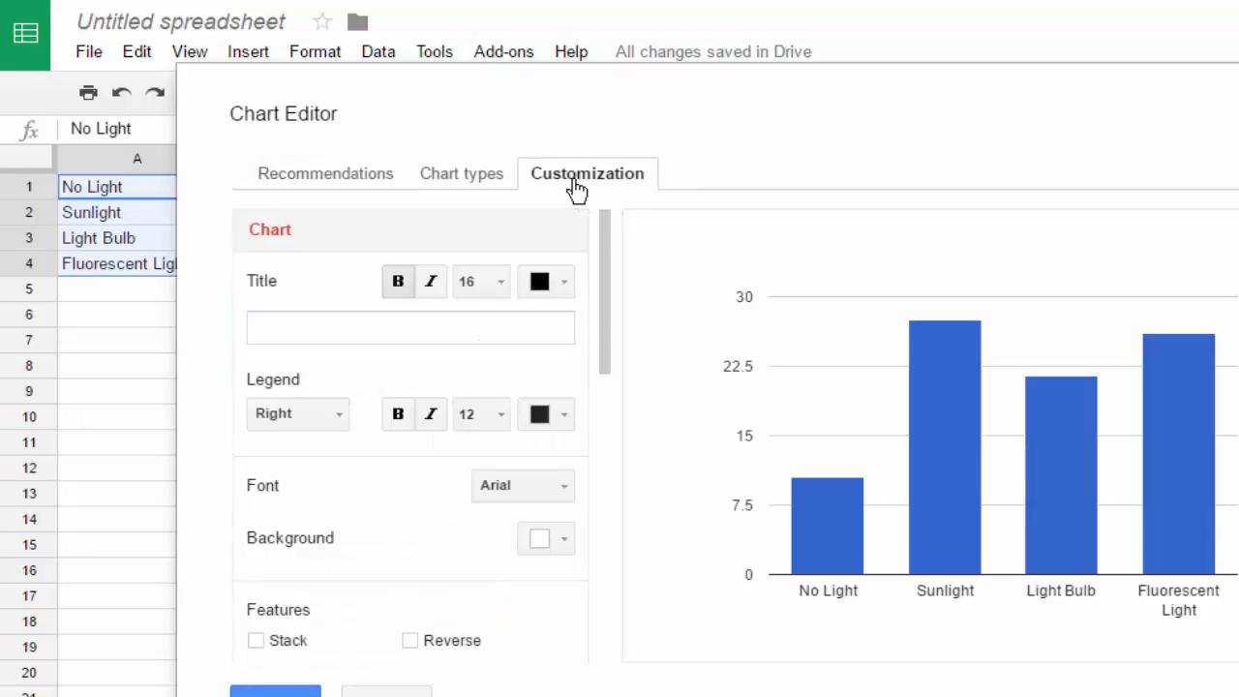
click(382, 341)
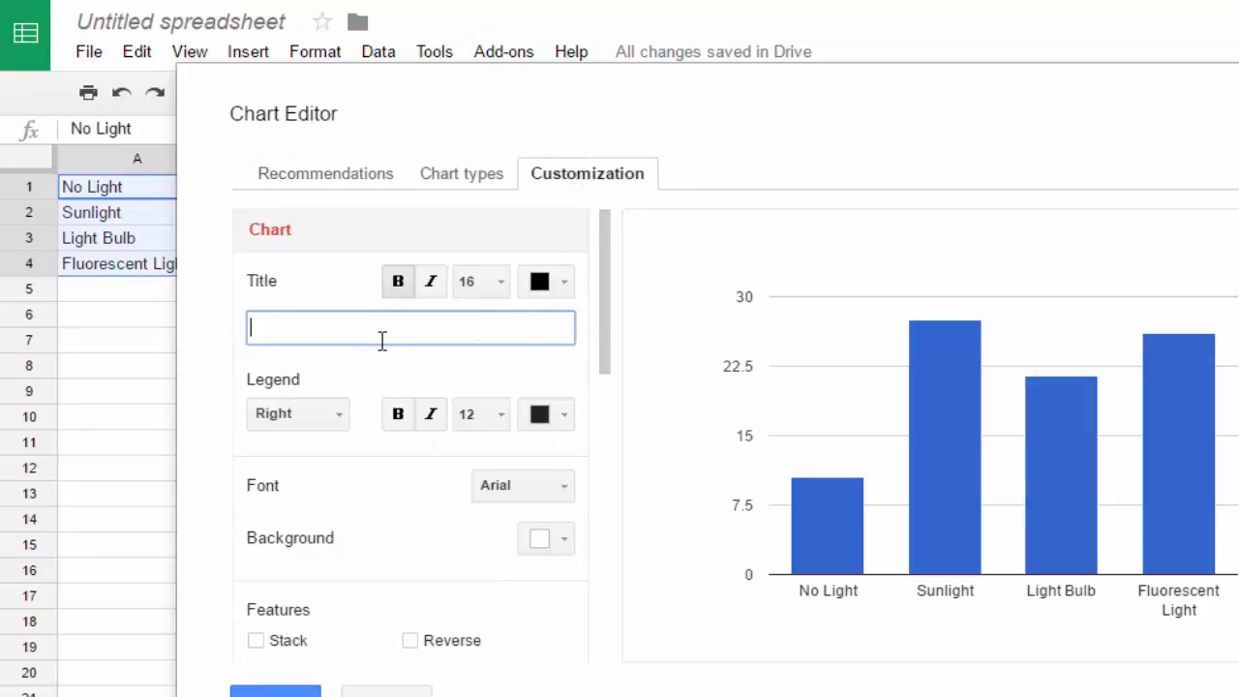
text(How Light Affects Pla)
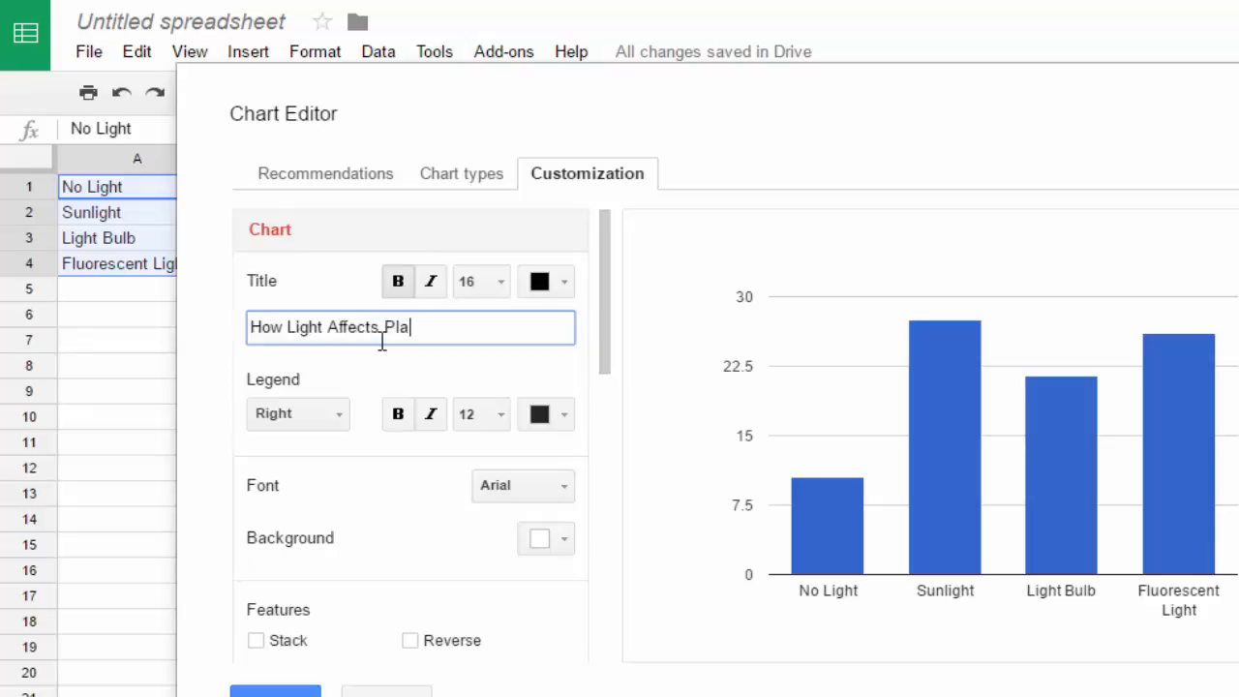
text(nt Growth)
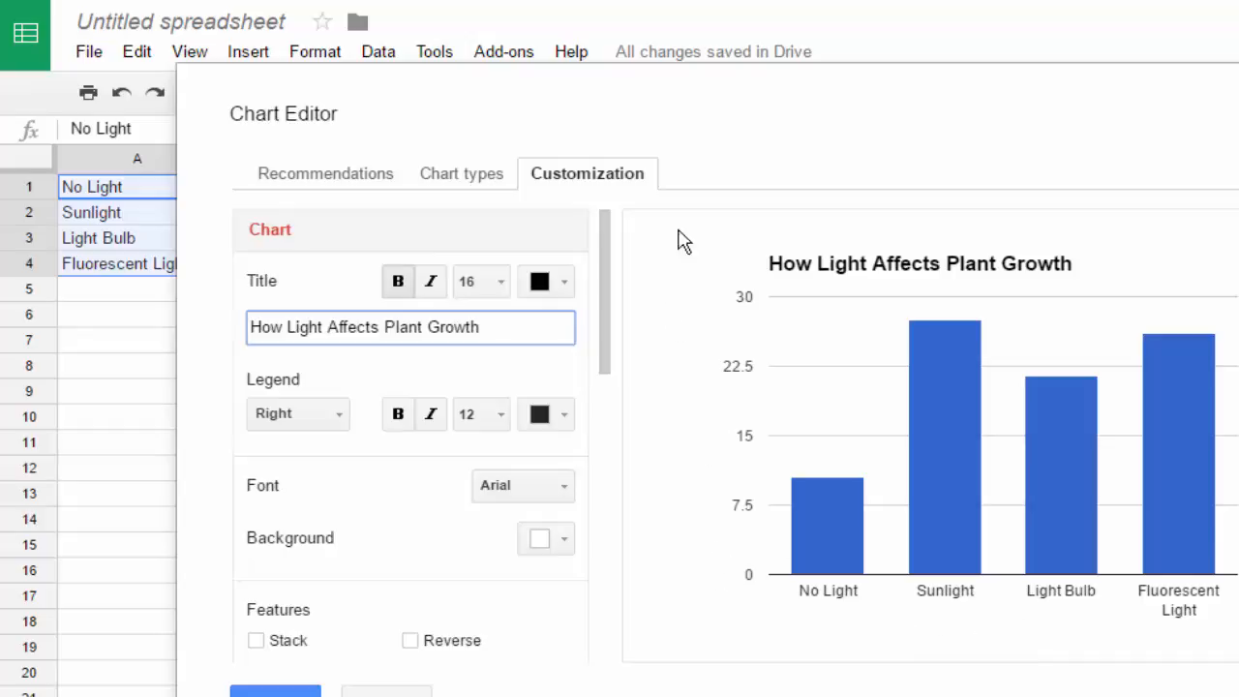
Set the chart's horizontal axis title to Type of Light
drag(598, 257, 606, 410)
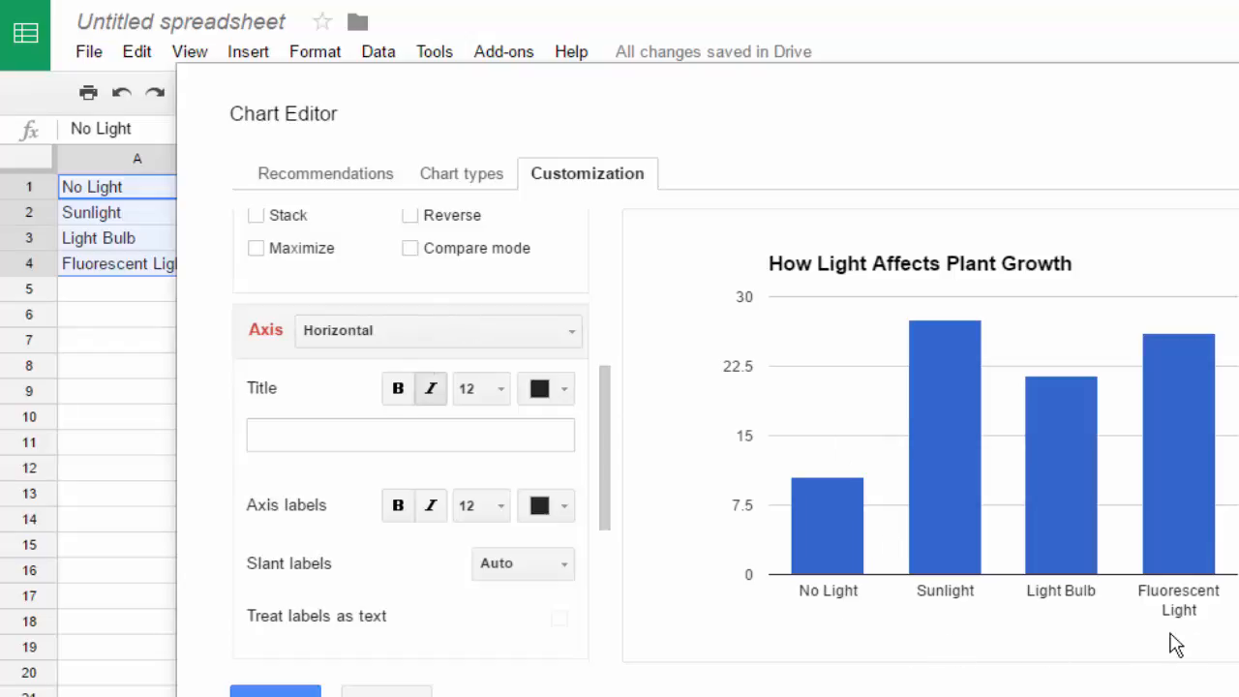
click(397, 424)
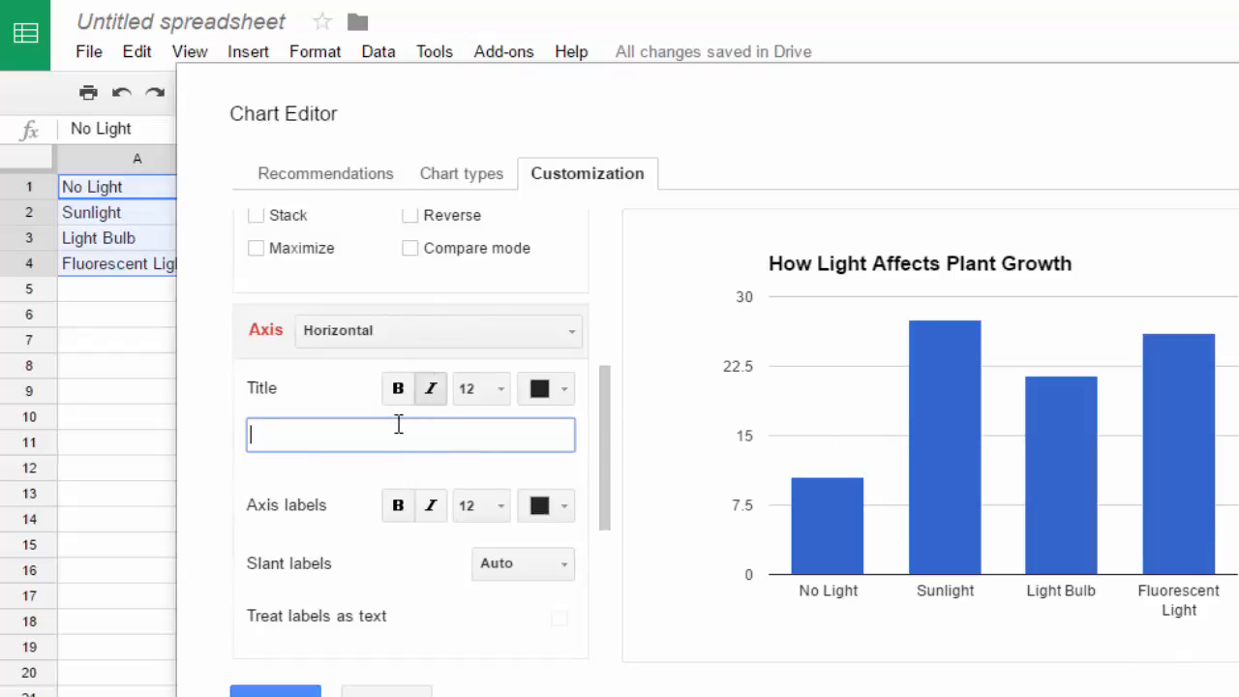
text(Type of Light)
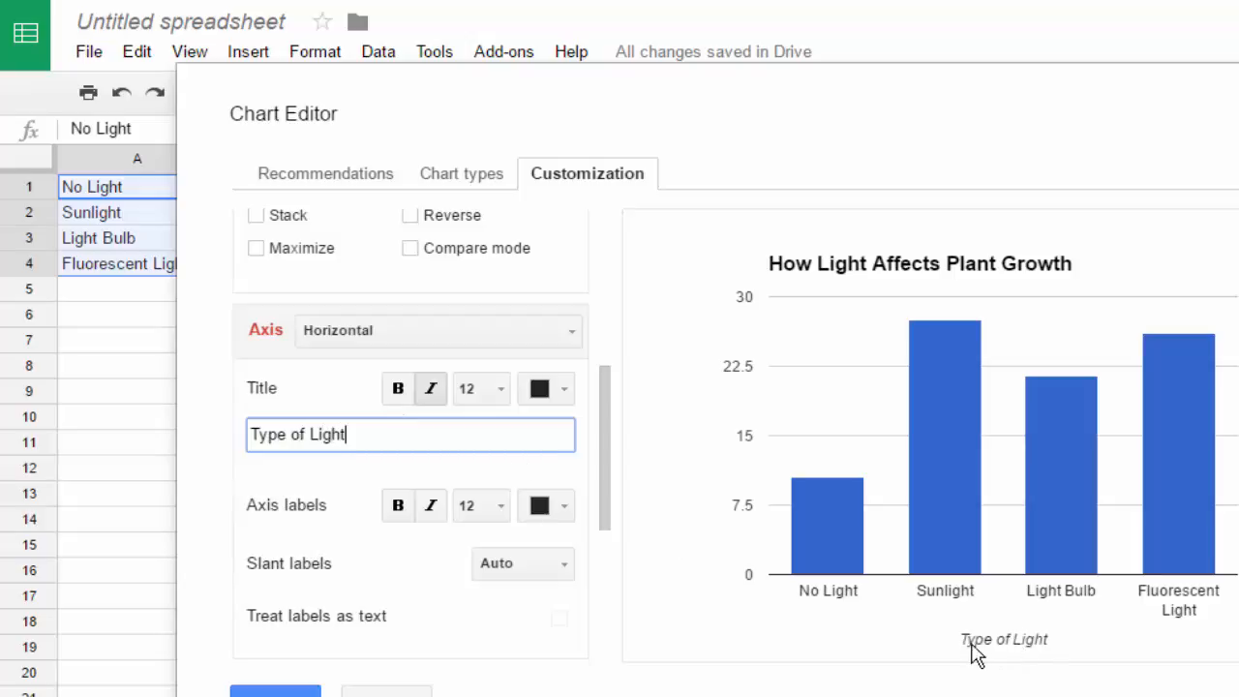
Set the left vertical axis title to Plant Growth (Centimeters) and insert the finished chart into the sheet
click(358, 339)
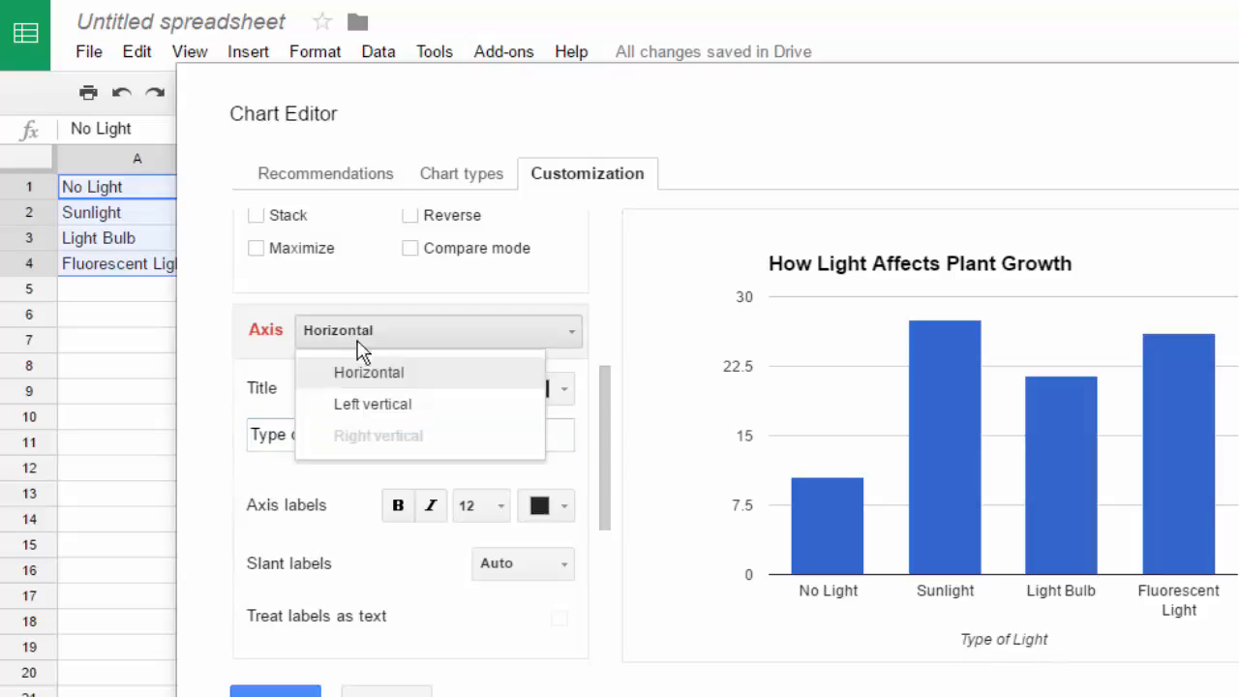
click(376, 403)
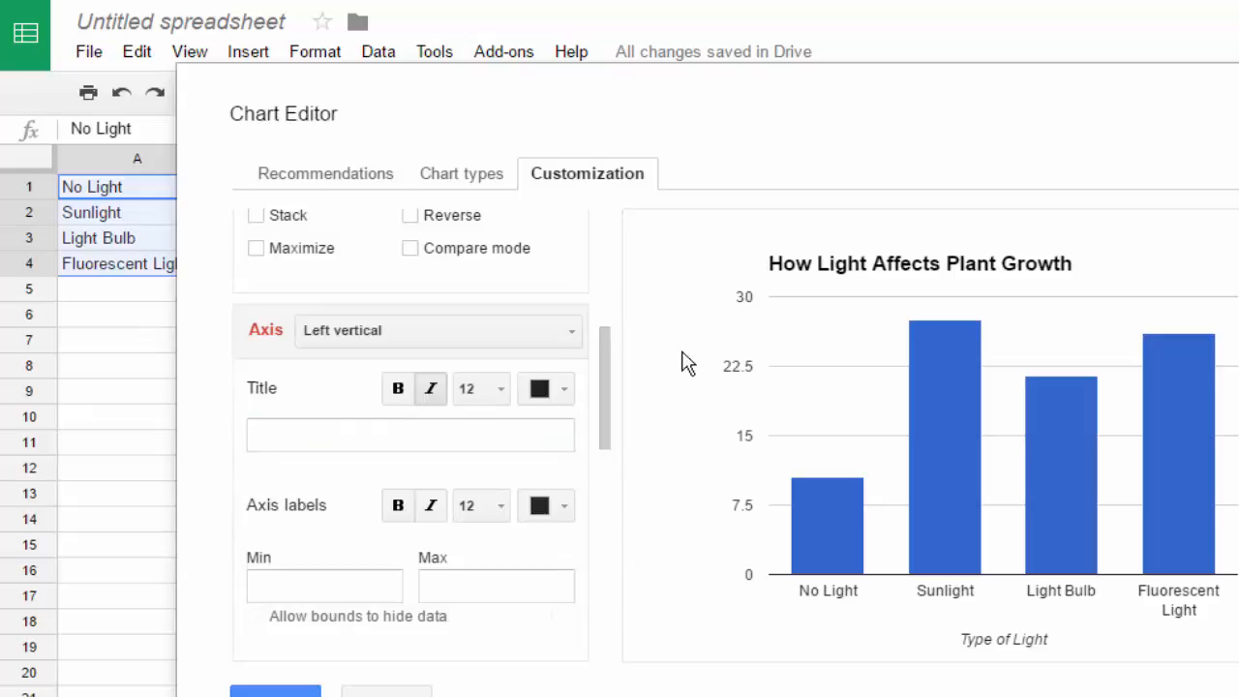
click(414, 433)
text(Plant )
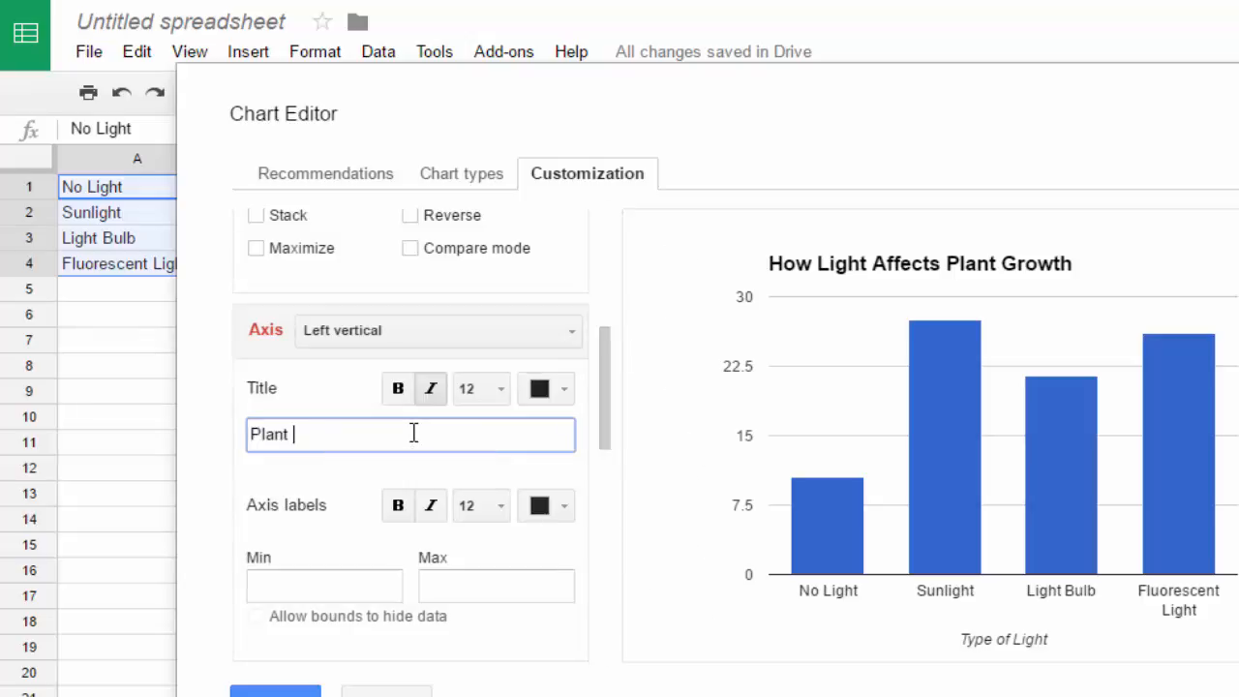
text(Growth)
text((Cent)
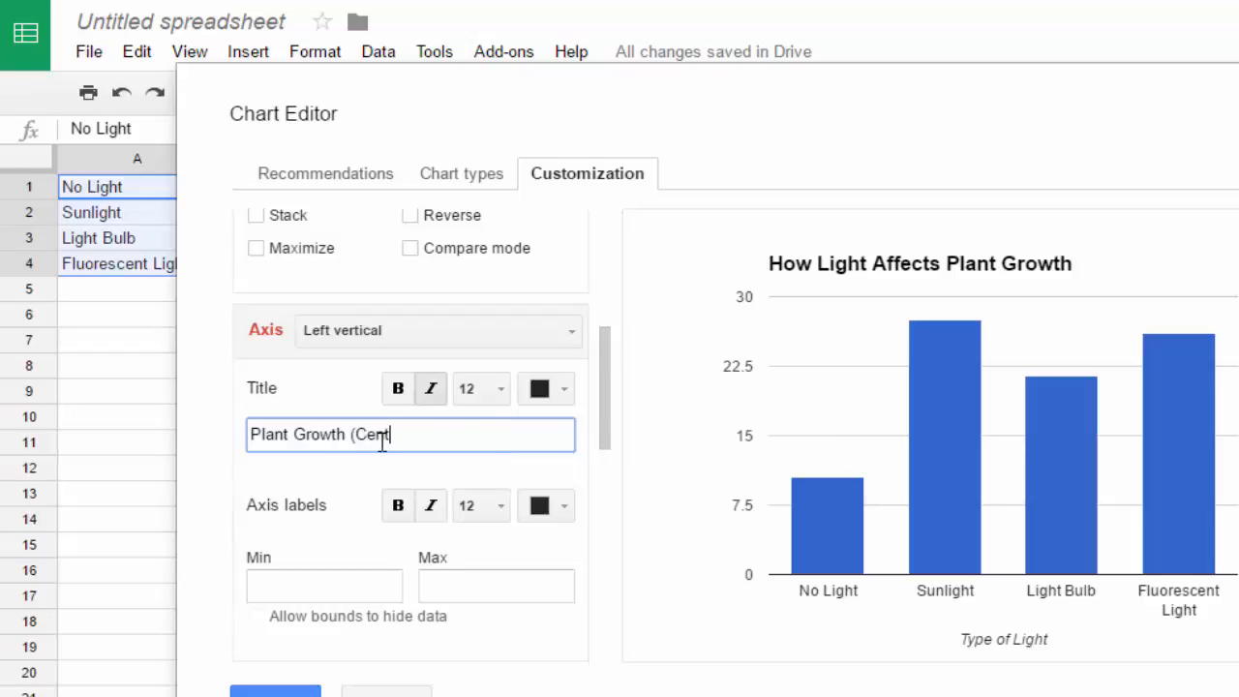
text(imeters)
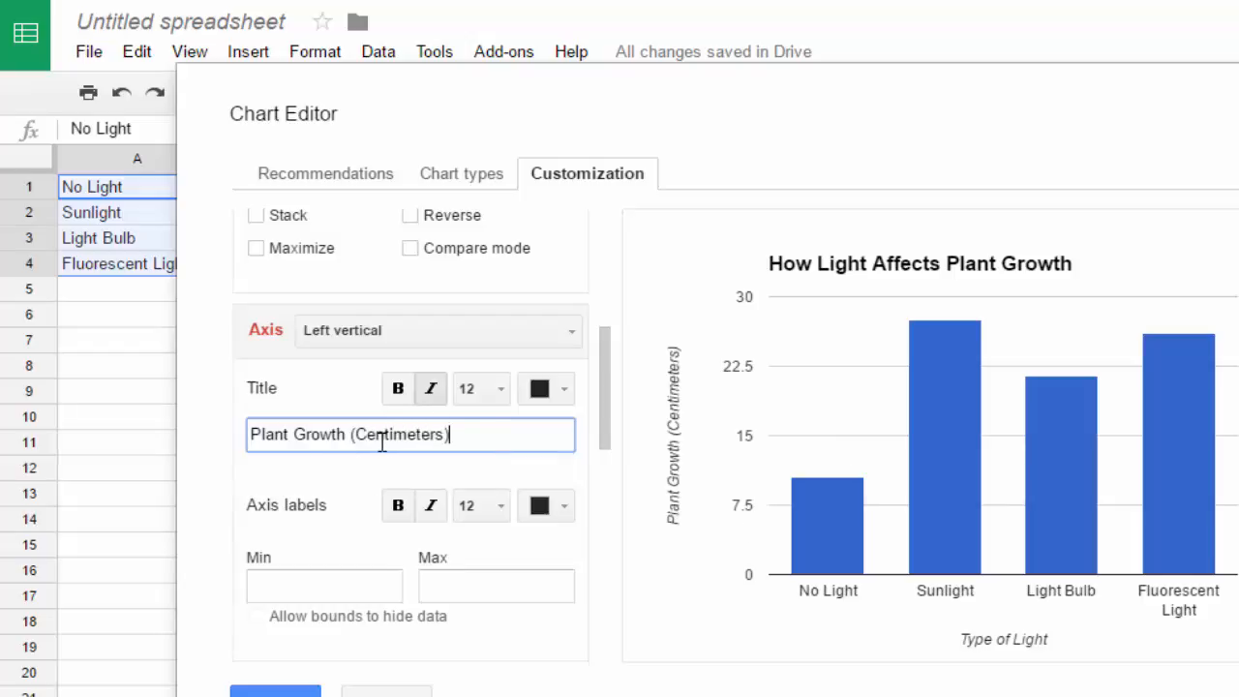
text())
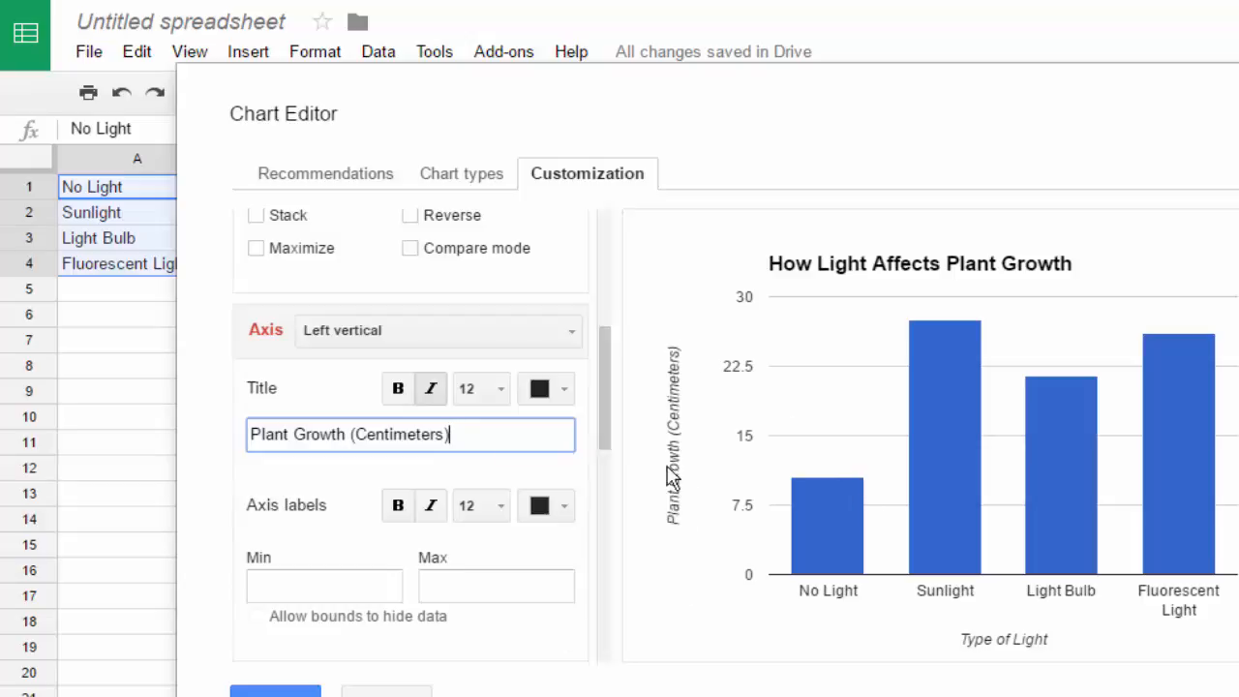
click(278, 693)
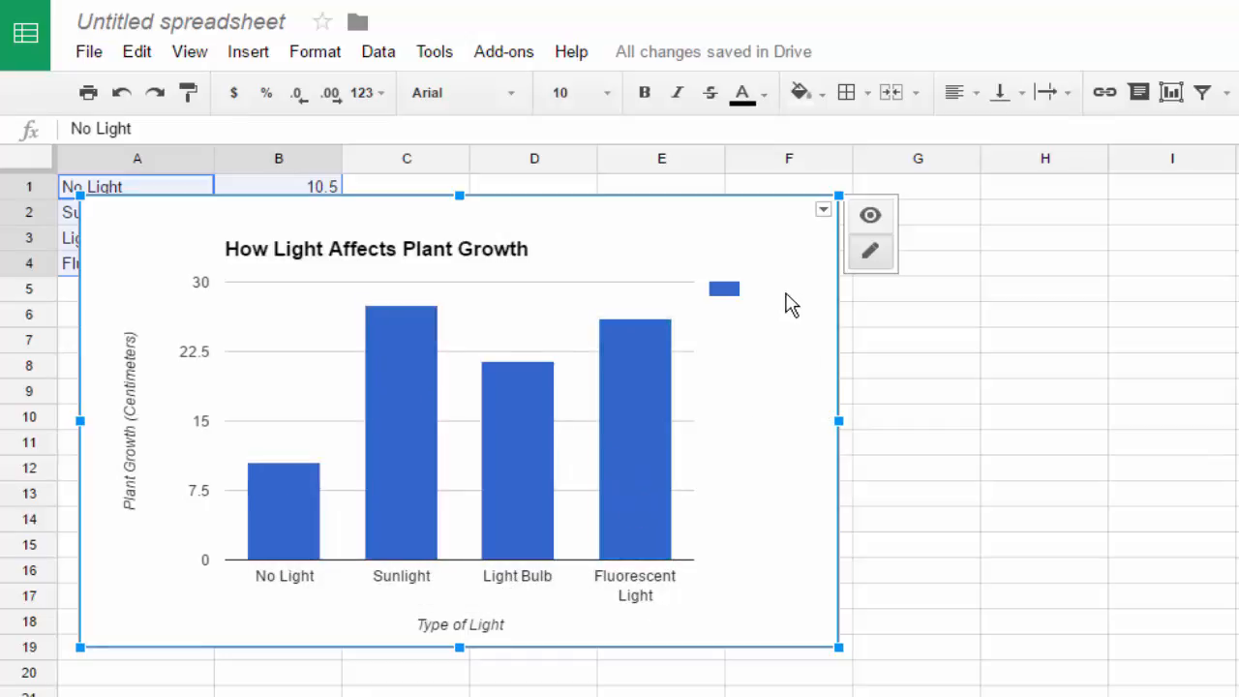
Open the list of actions for the inserted plant growth chart
click(823, 212)
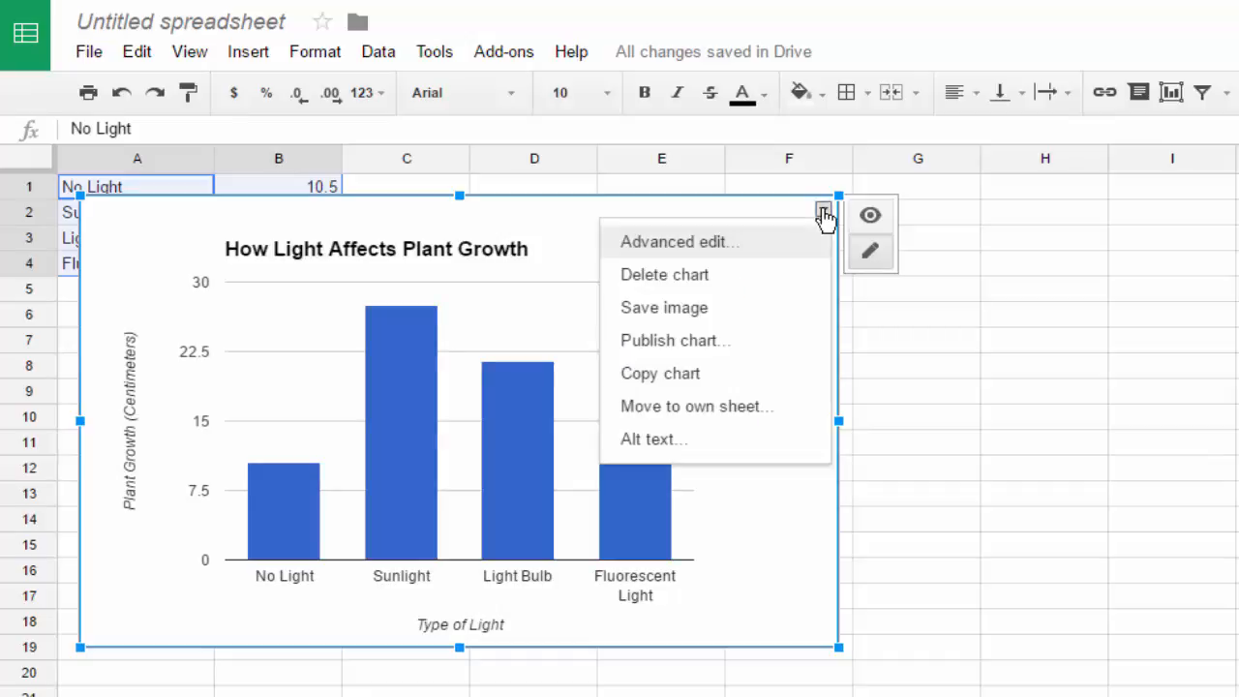